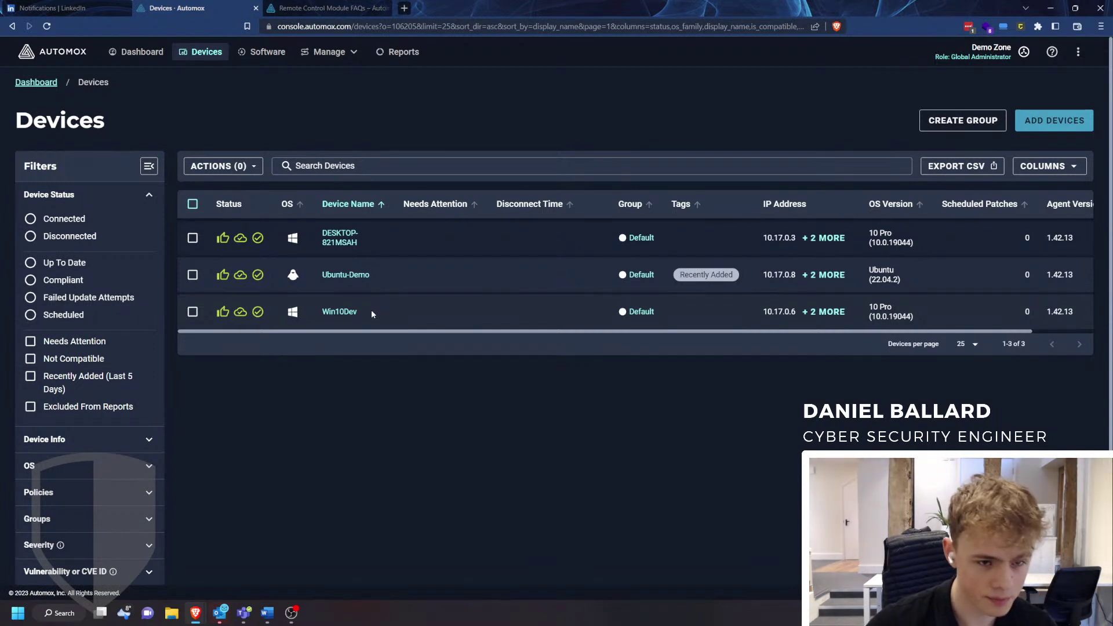
Open the DESKTOP-821MSAH device and sign back in to the console with the saved account e-mail.
left_click(346, 239)
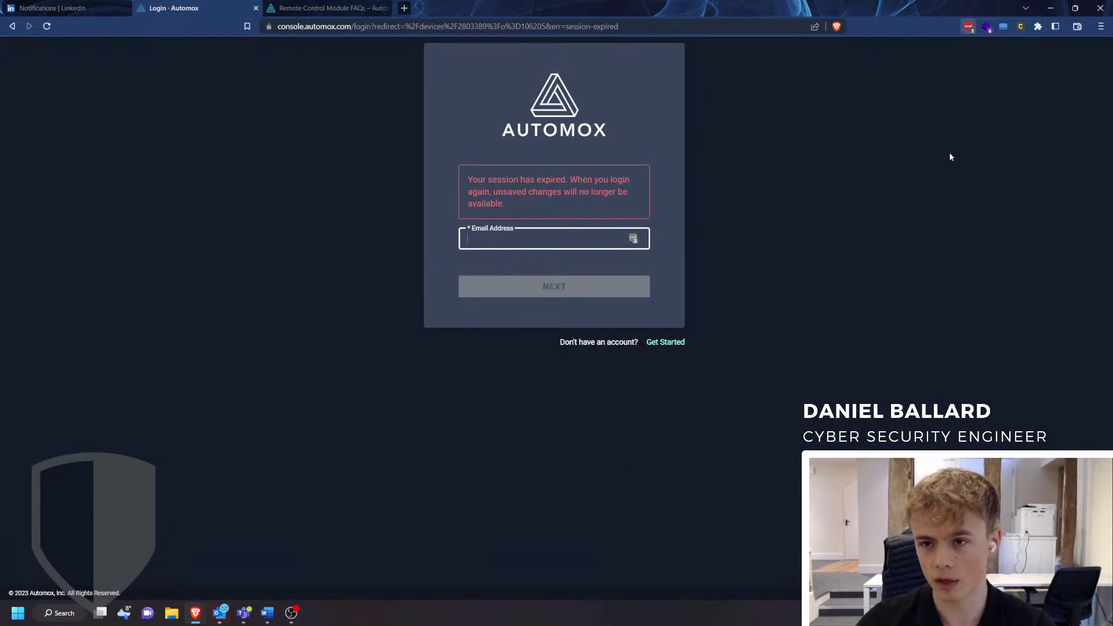
left_click(968, 26)
left_click(845, 116)
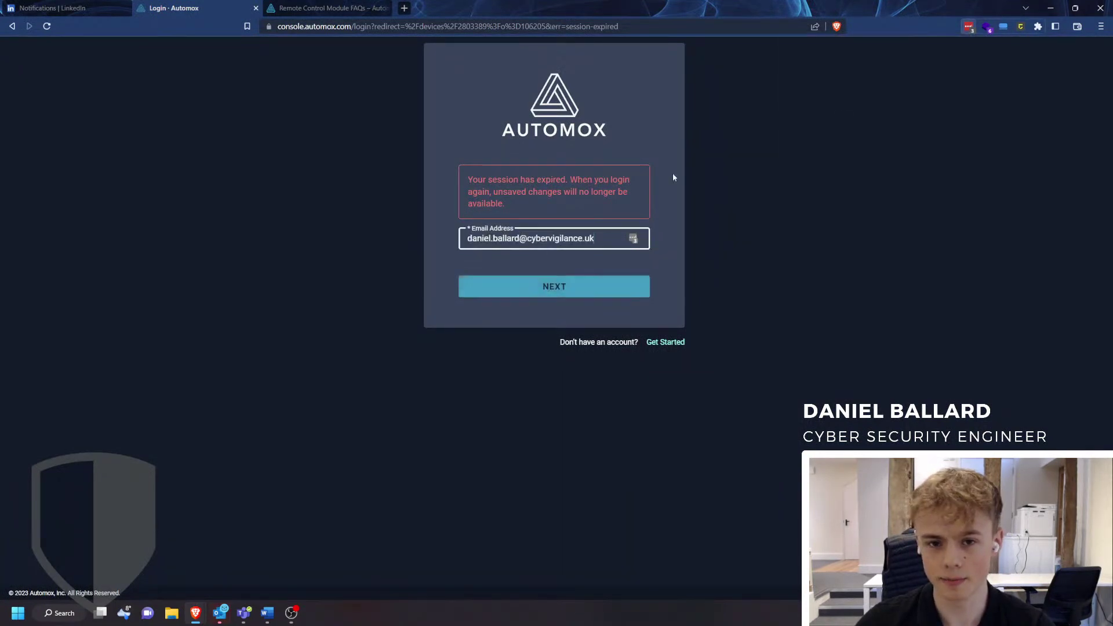
left_click(604, 285)
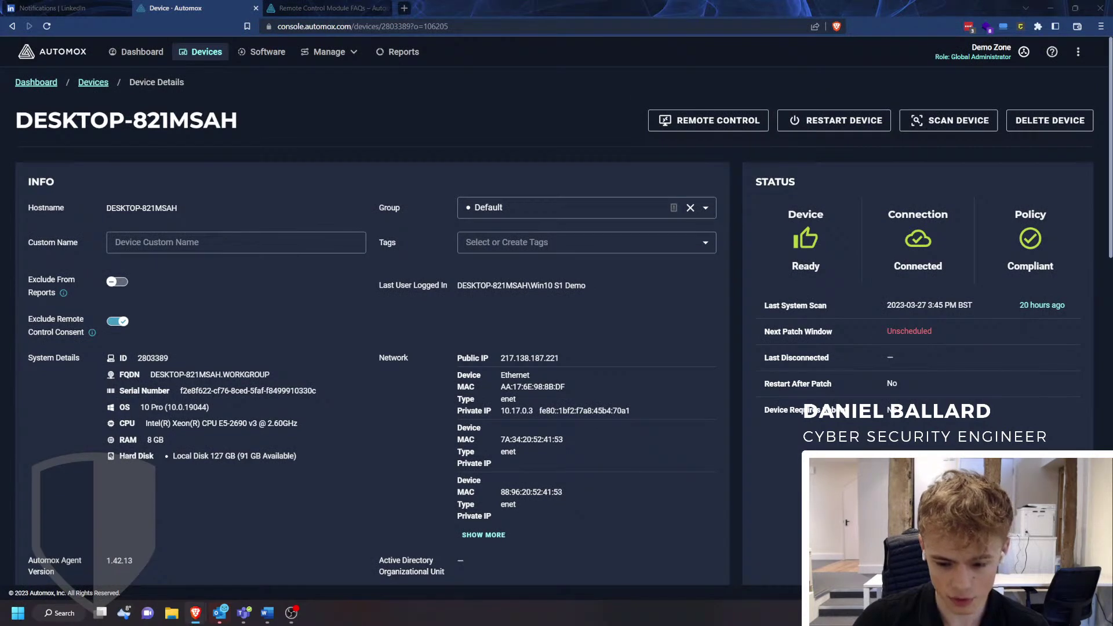
View the Cyber Vigilance zone's device list and return to the DESKTOP-821MSAH details in the Demo Zone.
left_click(989, 52)
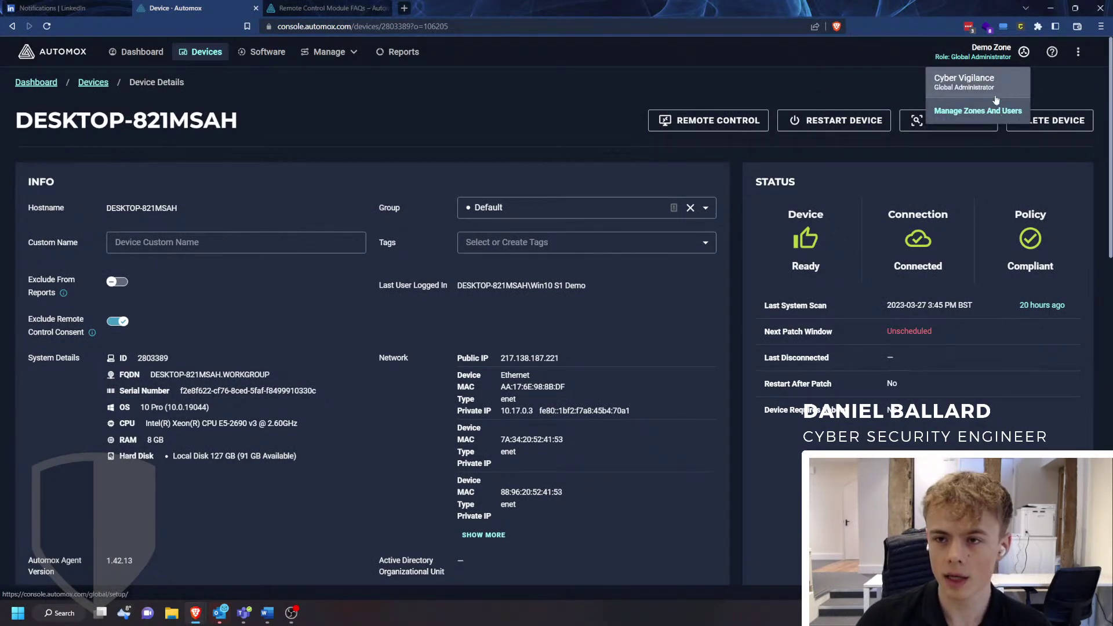
left_click(981, 84)
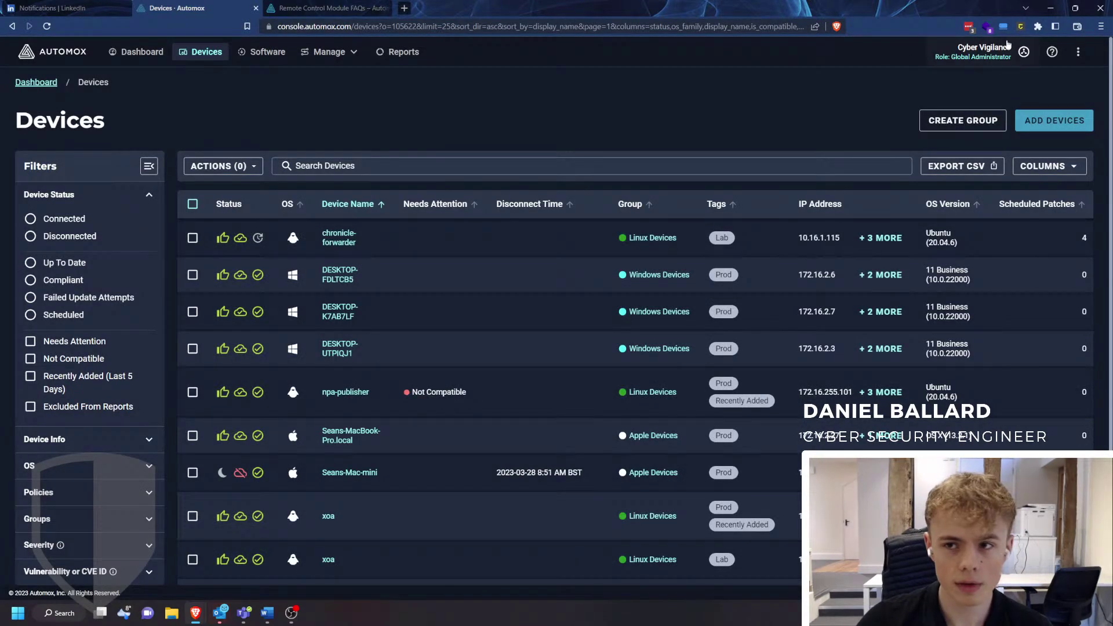
left_click(1007, 46)
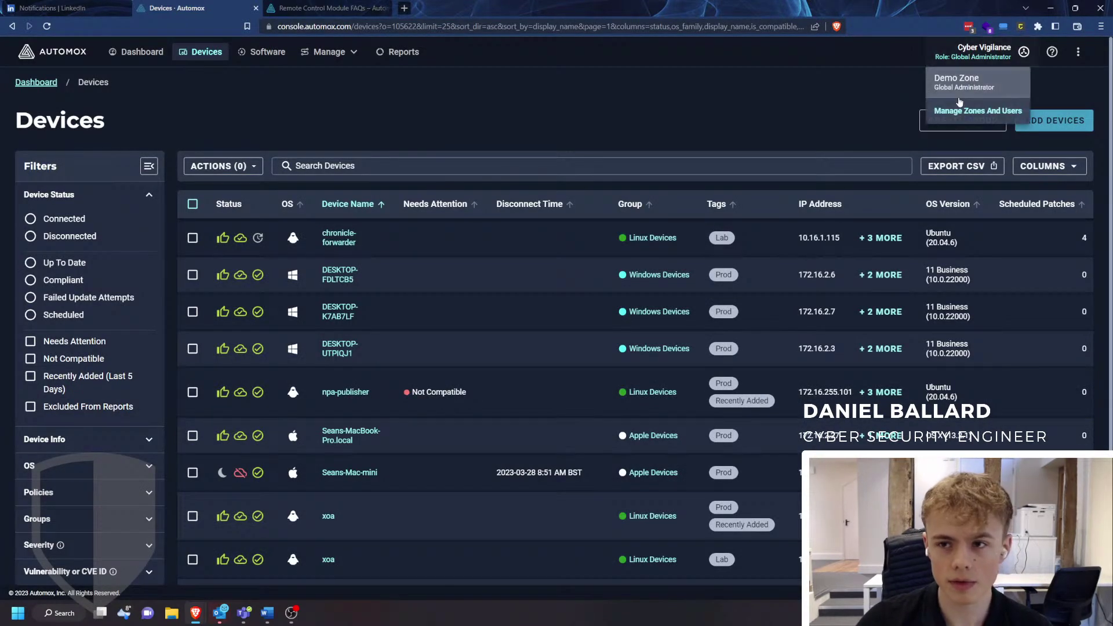
left_click(980, 82)
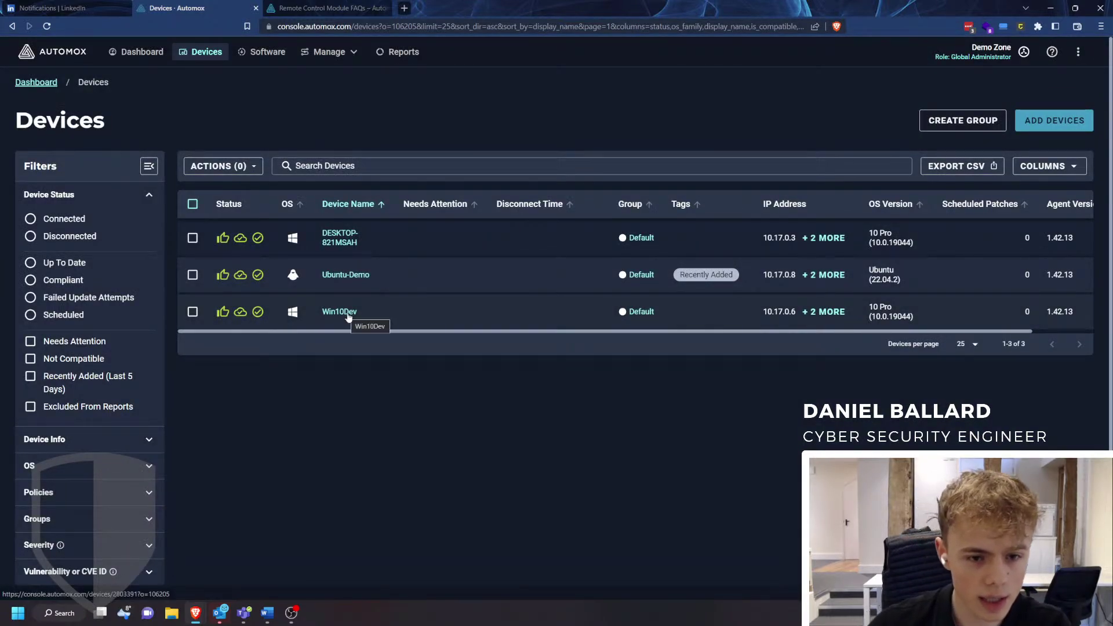
left_click(337, 241)
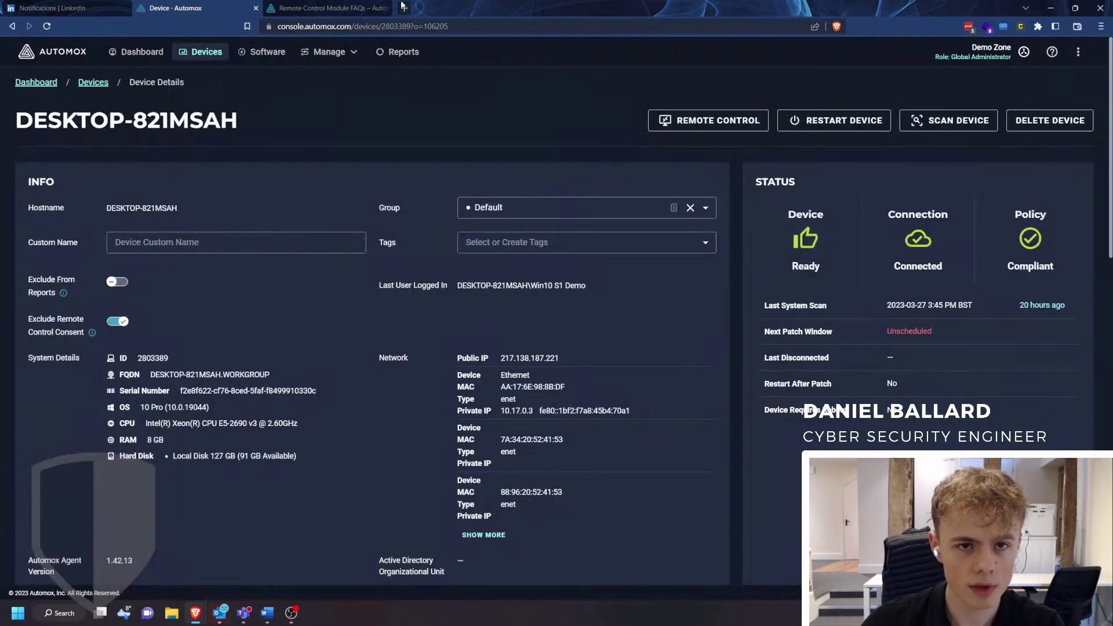
Open the Xen Orchestra console of the Windows 10 S1 Demo virtual machine in a new browser tab.
left_click(404, 6)
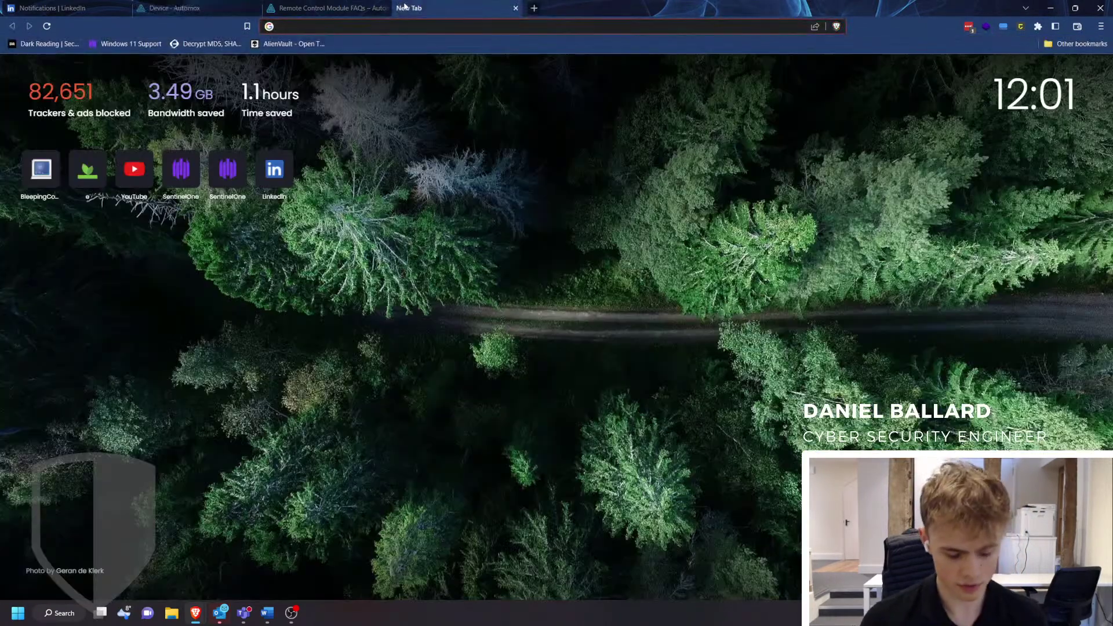
type("WIND")
left_click(347, 151)
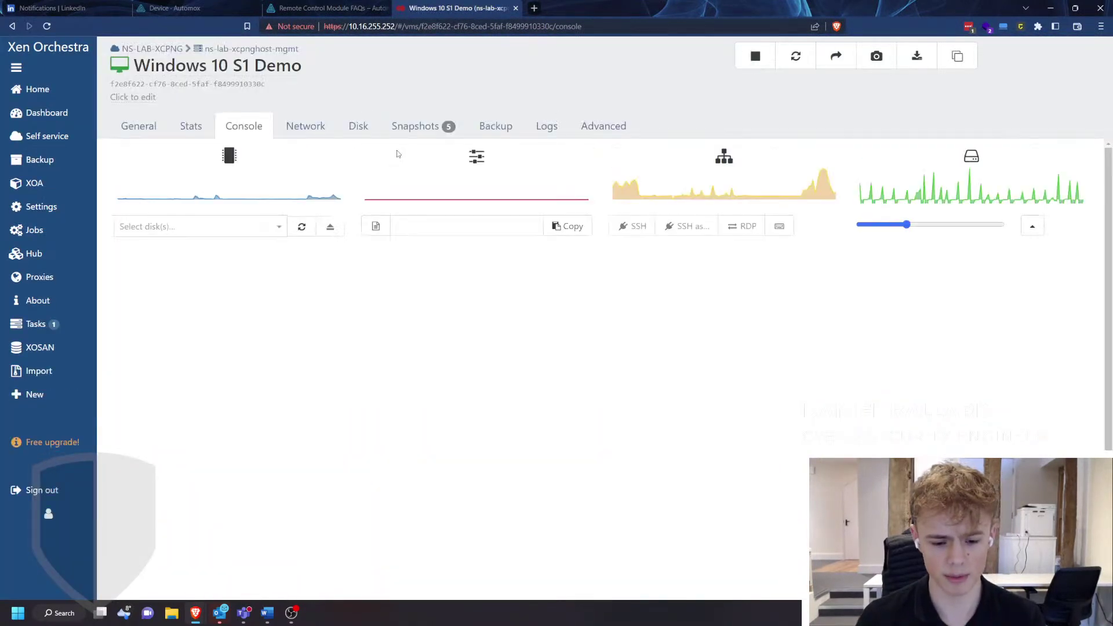
scroll(270, 290, "down", 2)
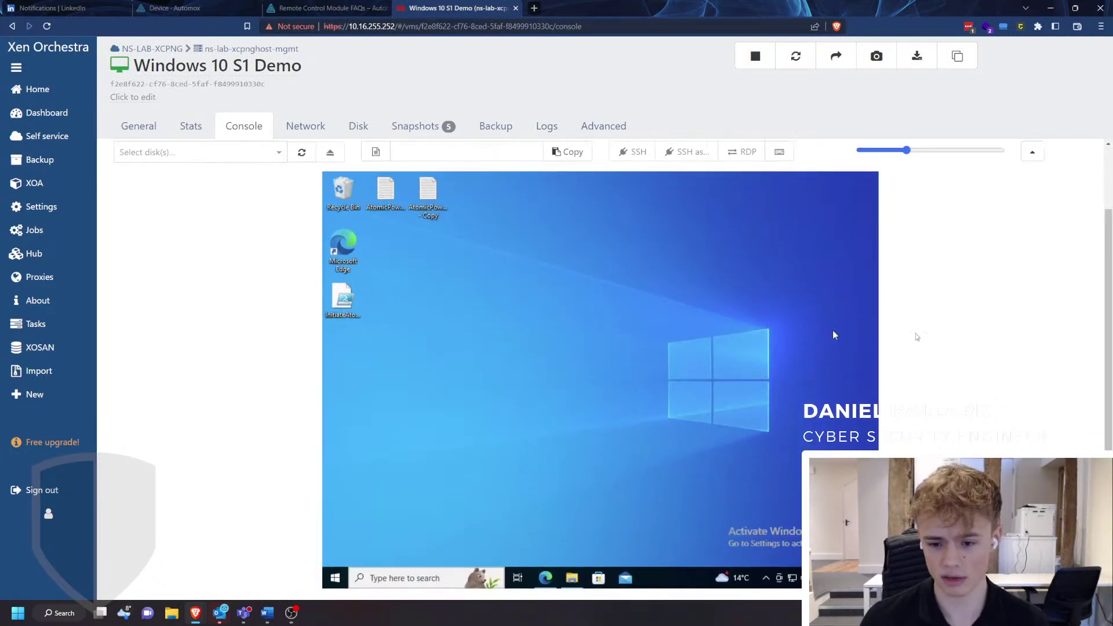
Check the virtual machine's hidden tray icons and open Task Manager with the detailed process list.
left_click(766, 578)
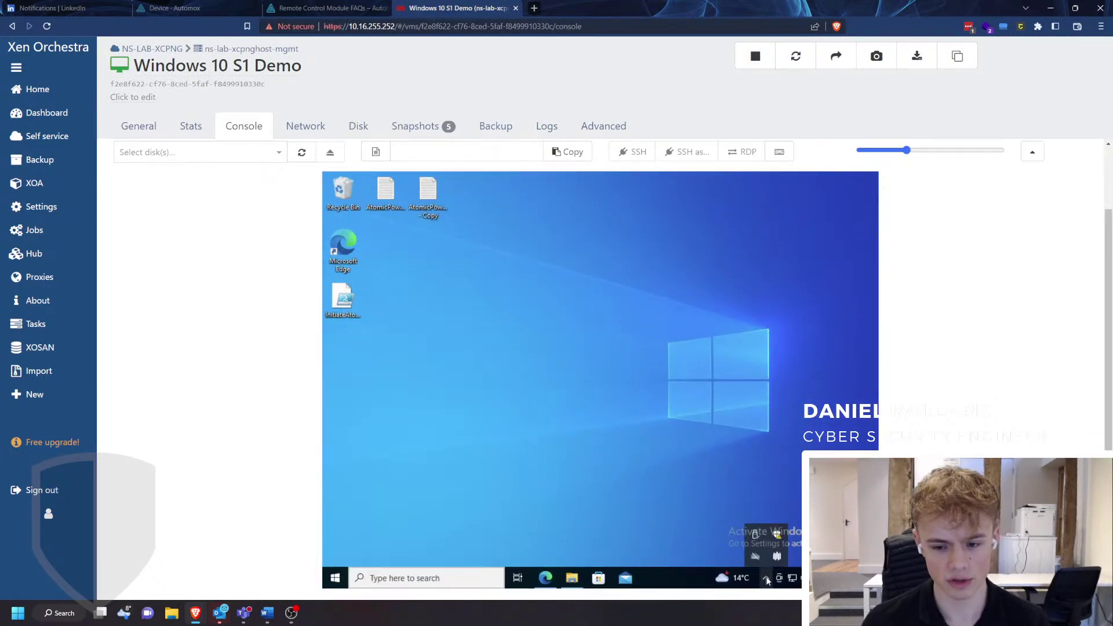
left_click(430, 579)
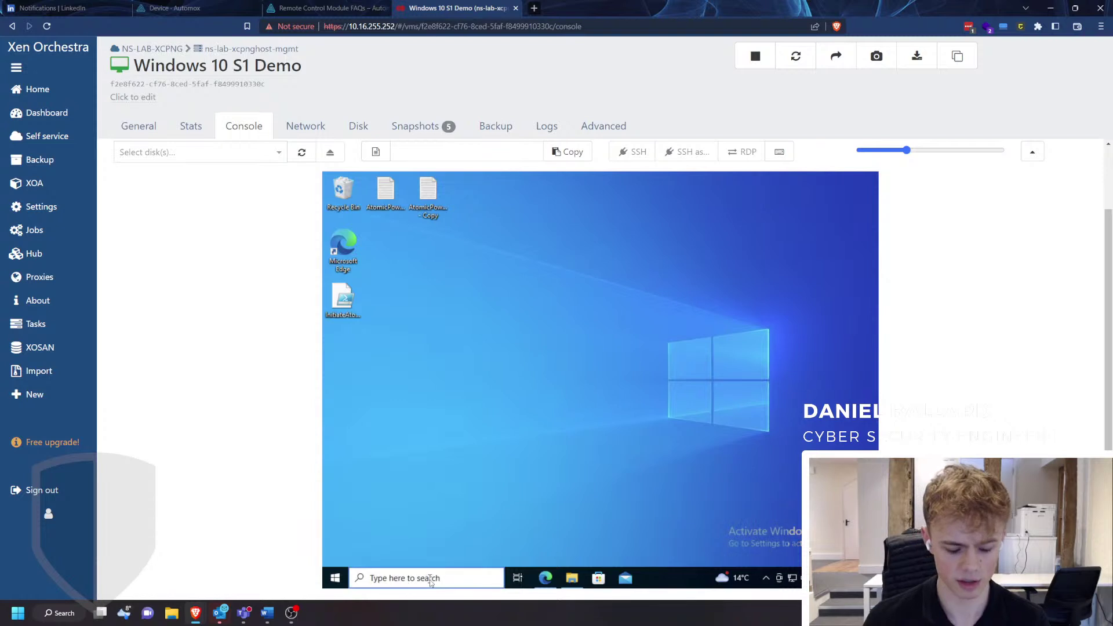
type("task")
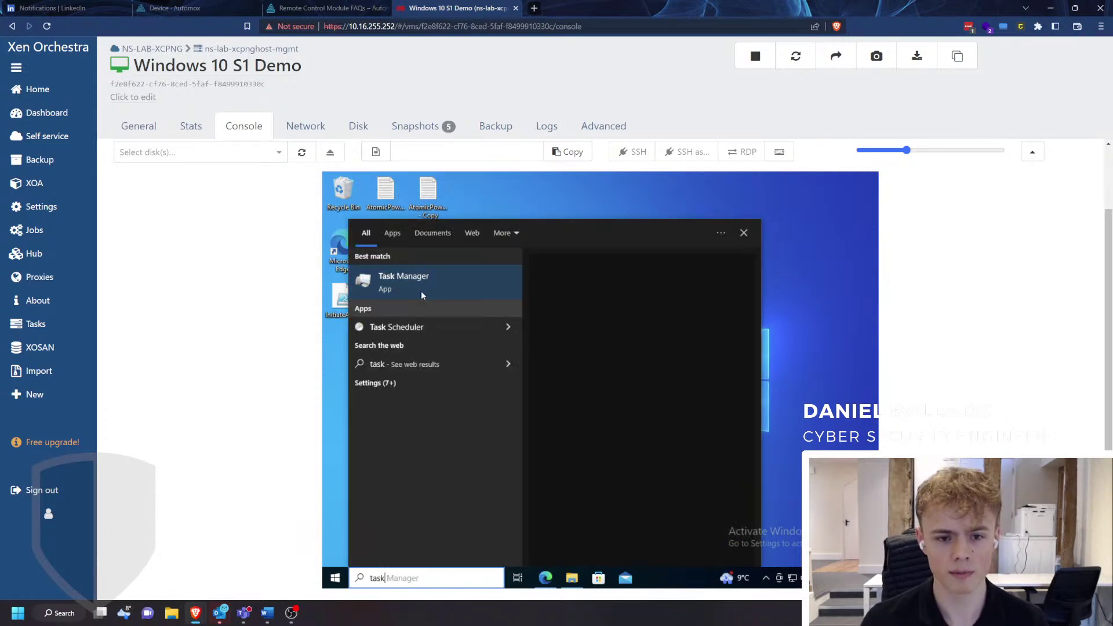
key("Return")
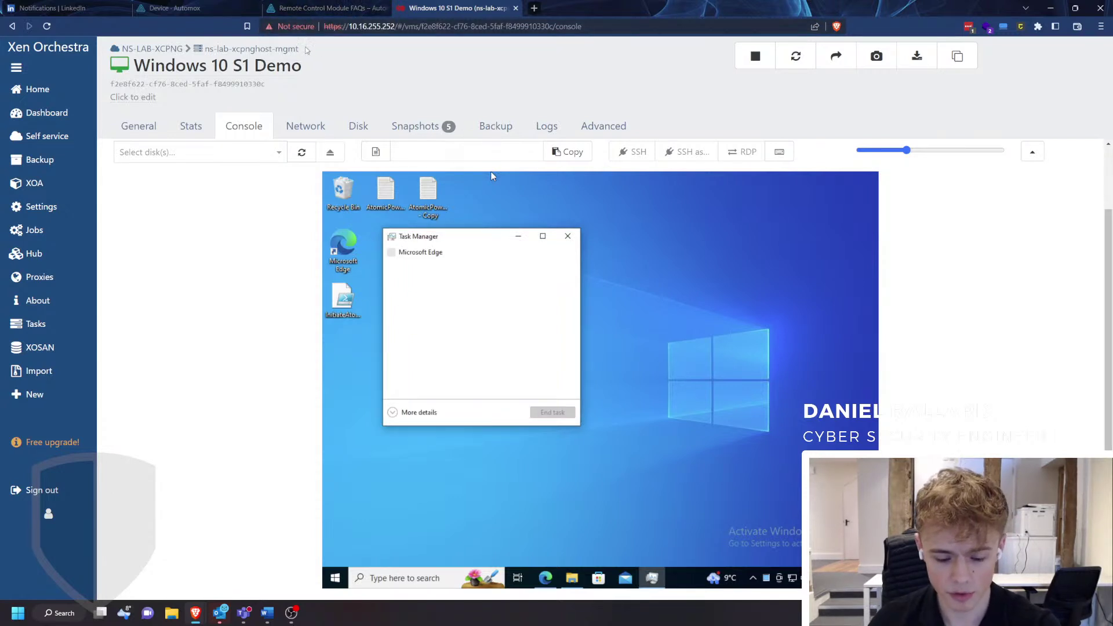
mouse_move(281, 86)
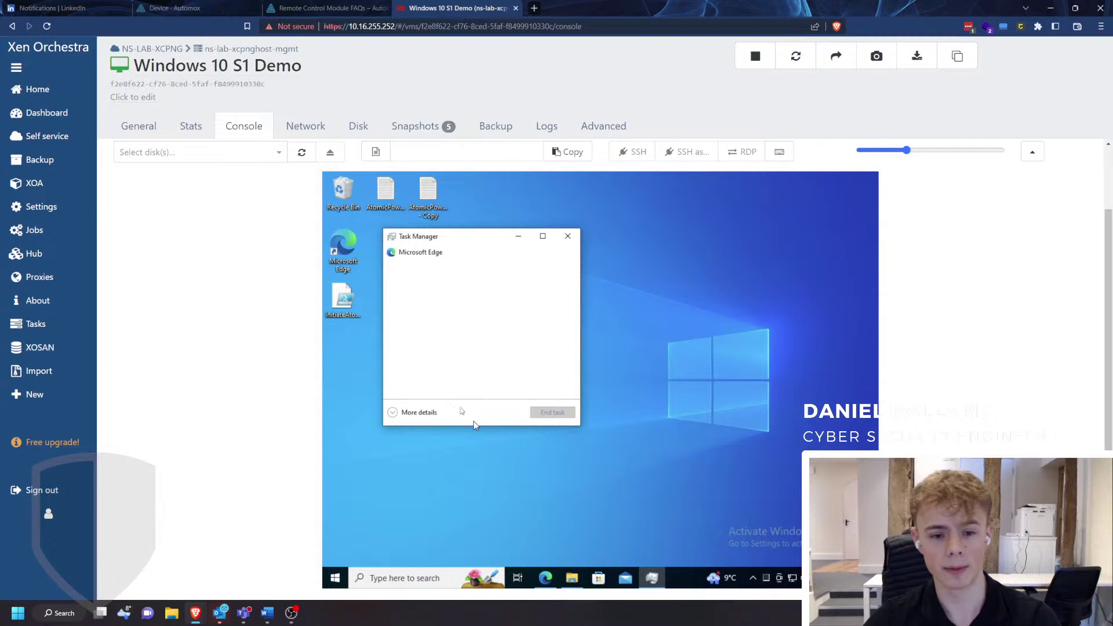
left_click(395, 413)
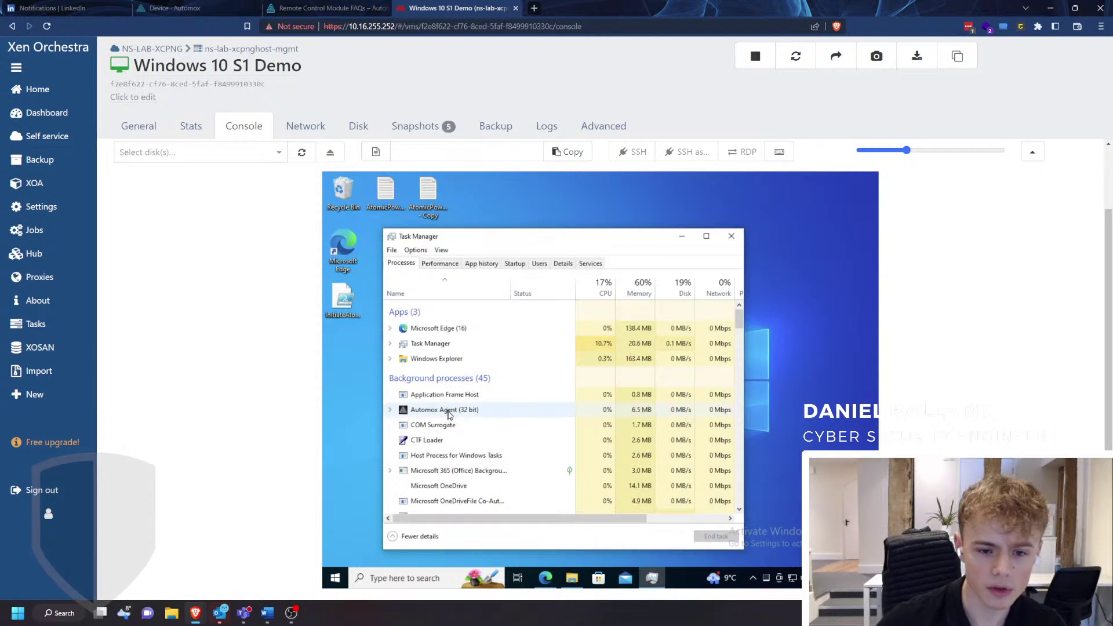
Return to the DESKTOP-821MSAH page in Automox and review its system details, troubleshooting, associated policies and software list.
left_click(358, 7)
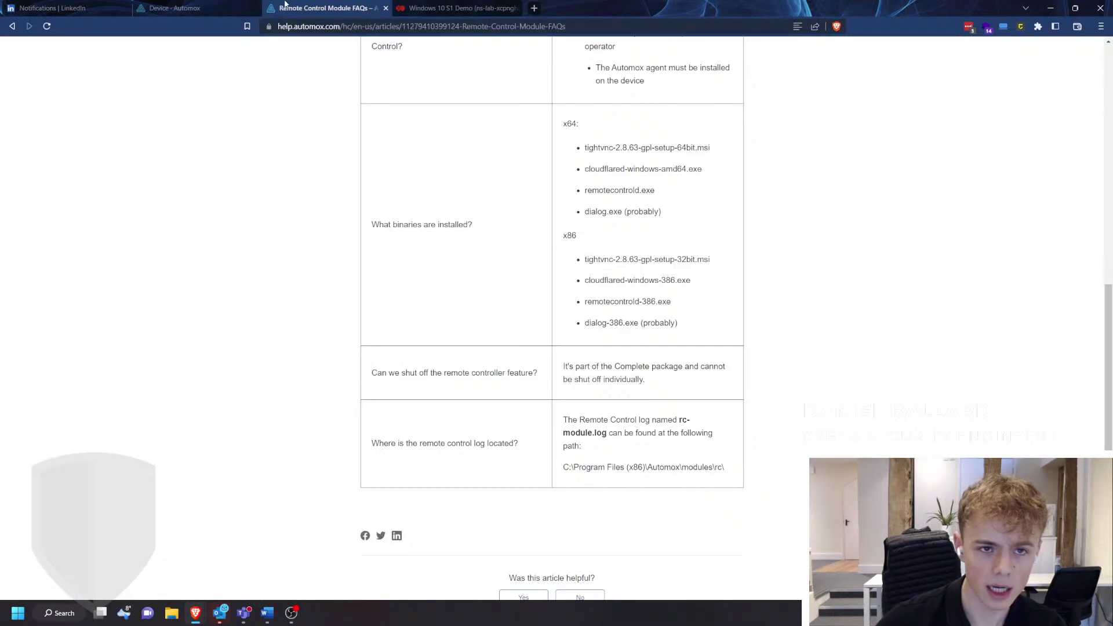
left_click(165, 7)
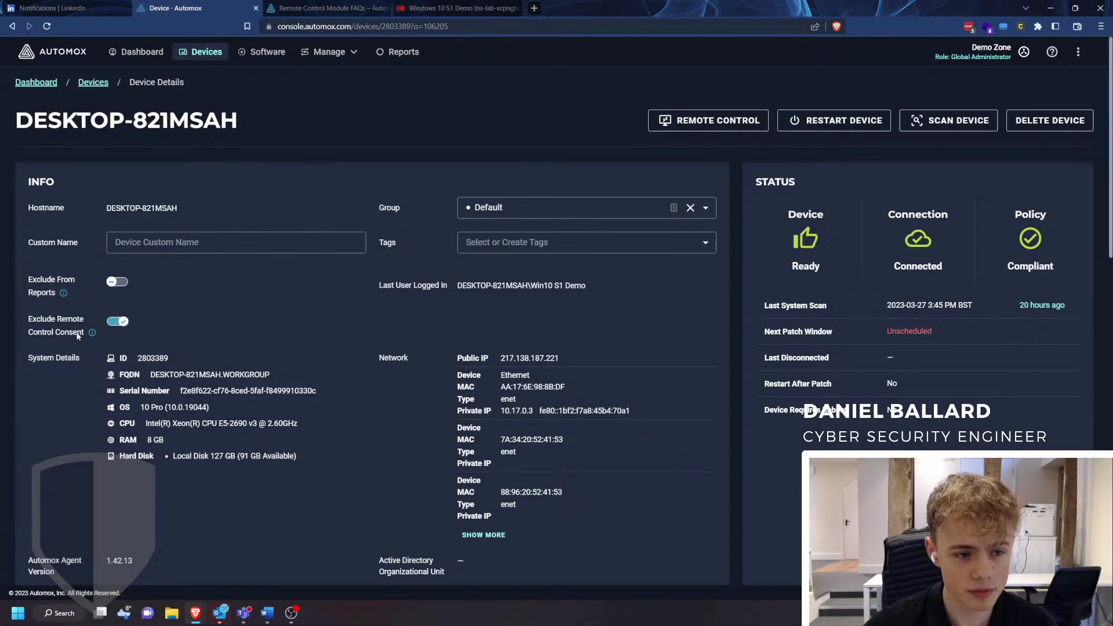
scroll(117, 305, "down", 8)
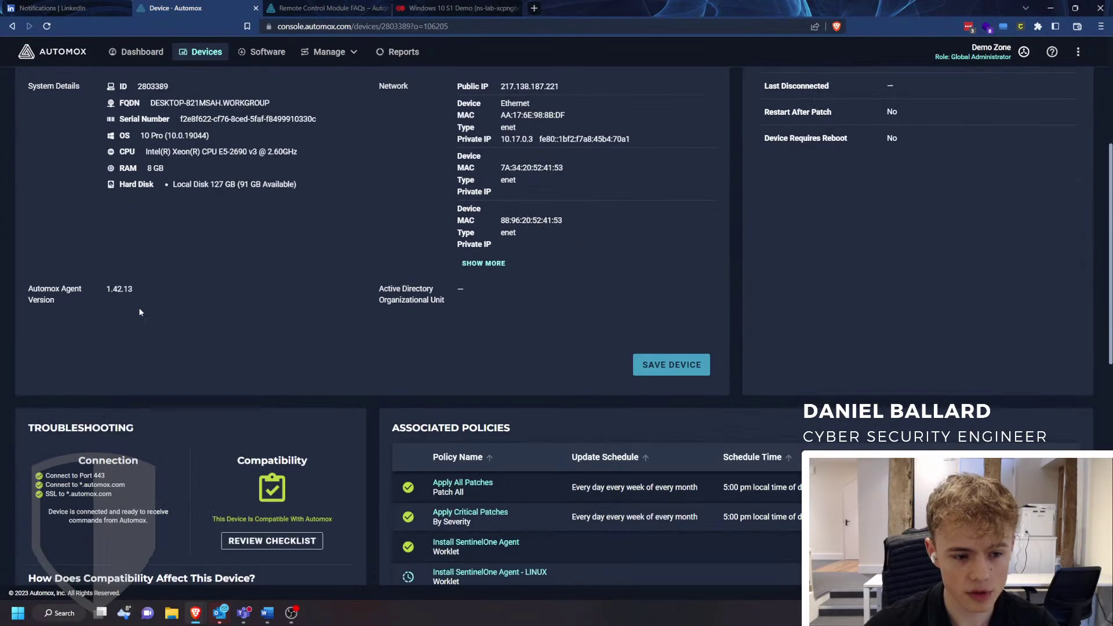
scroll(139, 314, "down", 7)
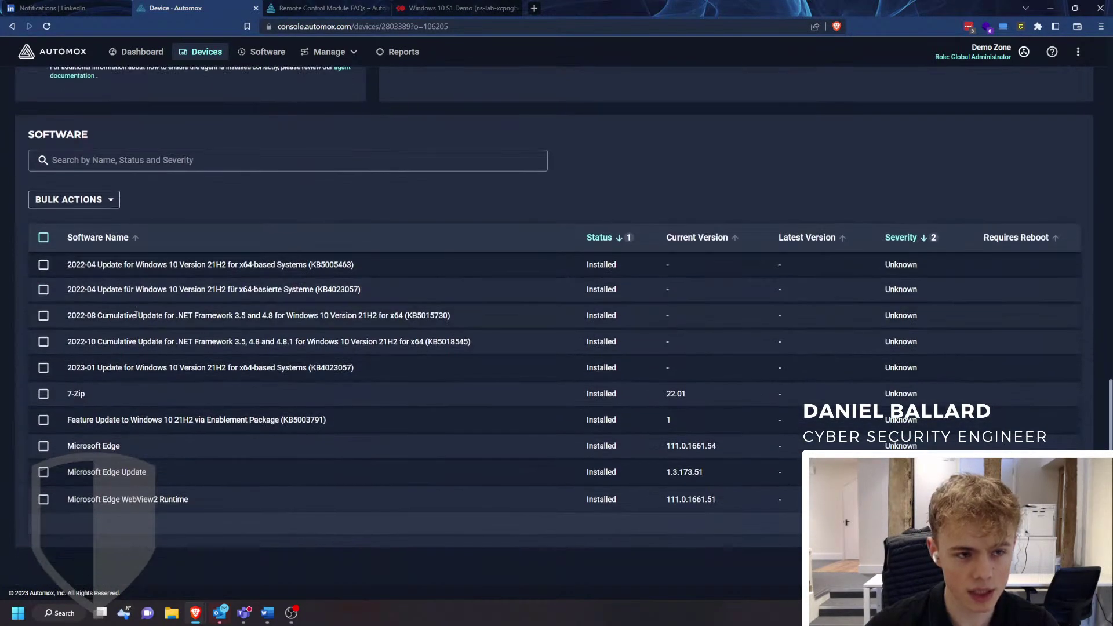
scroll(133, 314, "up", 5)
scroll(132, 314, "up", 3)
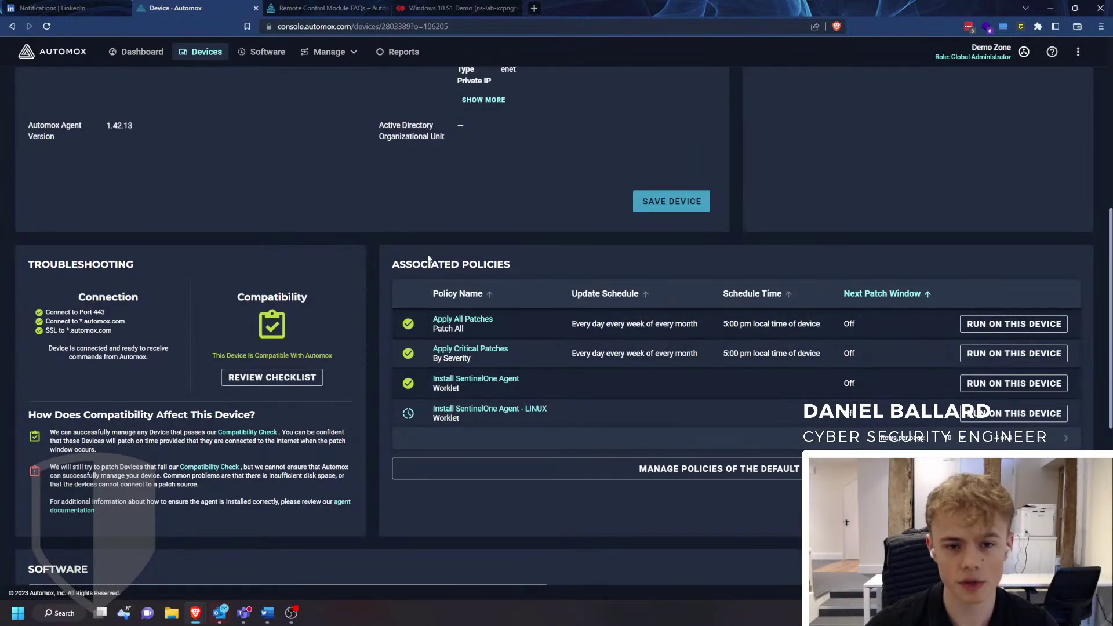
scroll(490, 273, "up", 5)
scroll(485, 273, "up", 3)
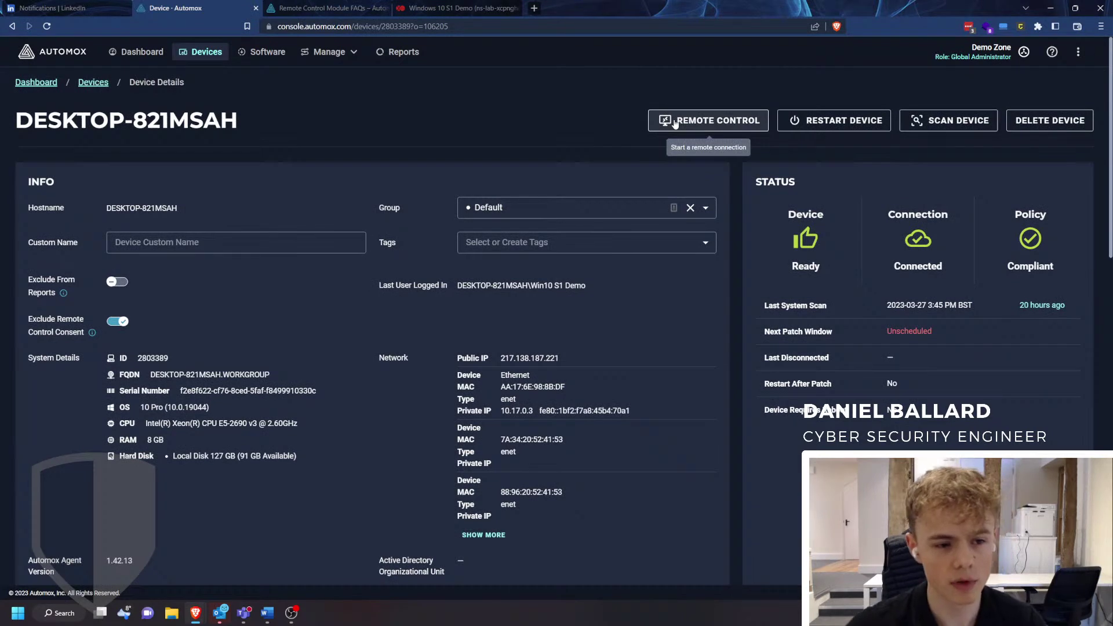
Check the Exclude Remote Control Consent information and start a remote control session on DESKTOP-821MSAH.
mouse_move(95, 335)
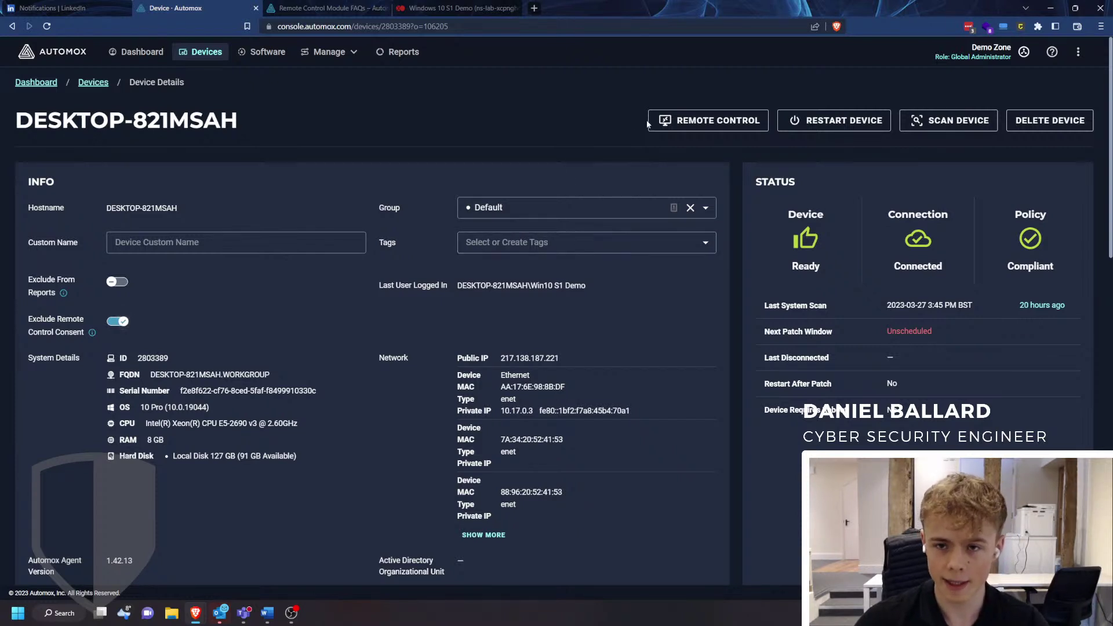
left_click(670, 123)
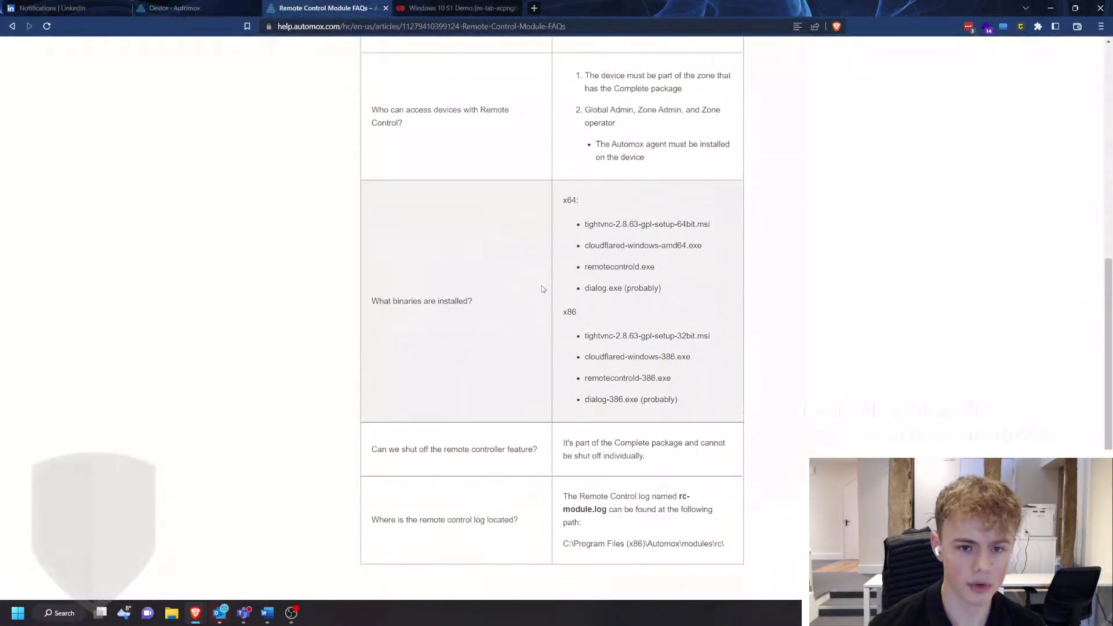
Review the x64 and x86 binaries installed for Remote Control in the Remote Control Module FAQs.
scroll(543, 289, "up", 1)
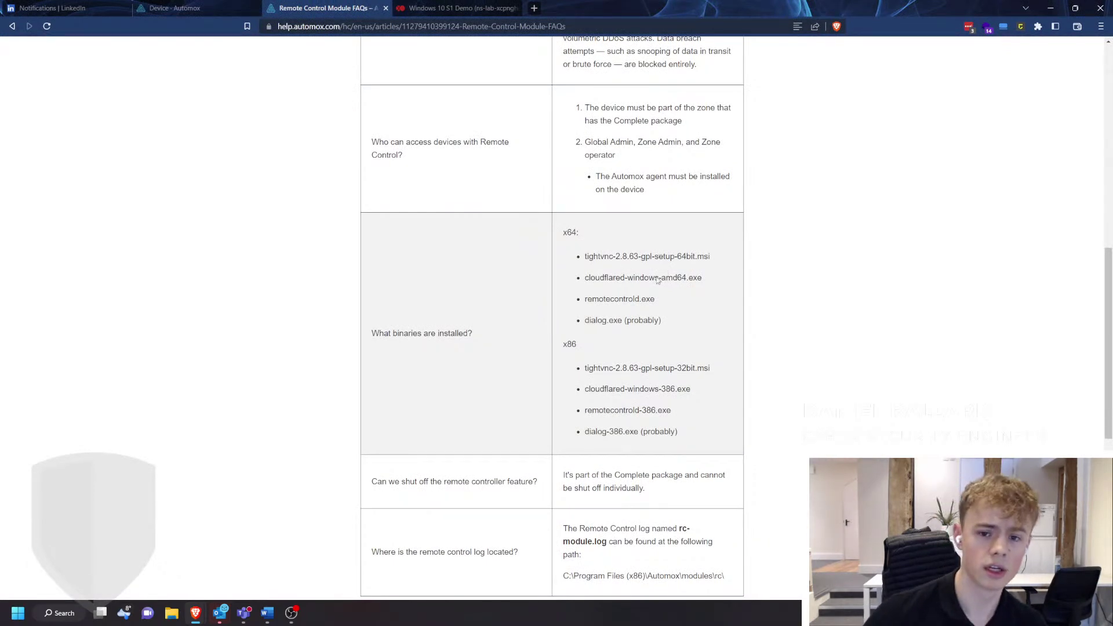
left_click_drag(671, 321, 702, 327)
left_click(613, 270)
left_click(702, 327)
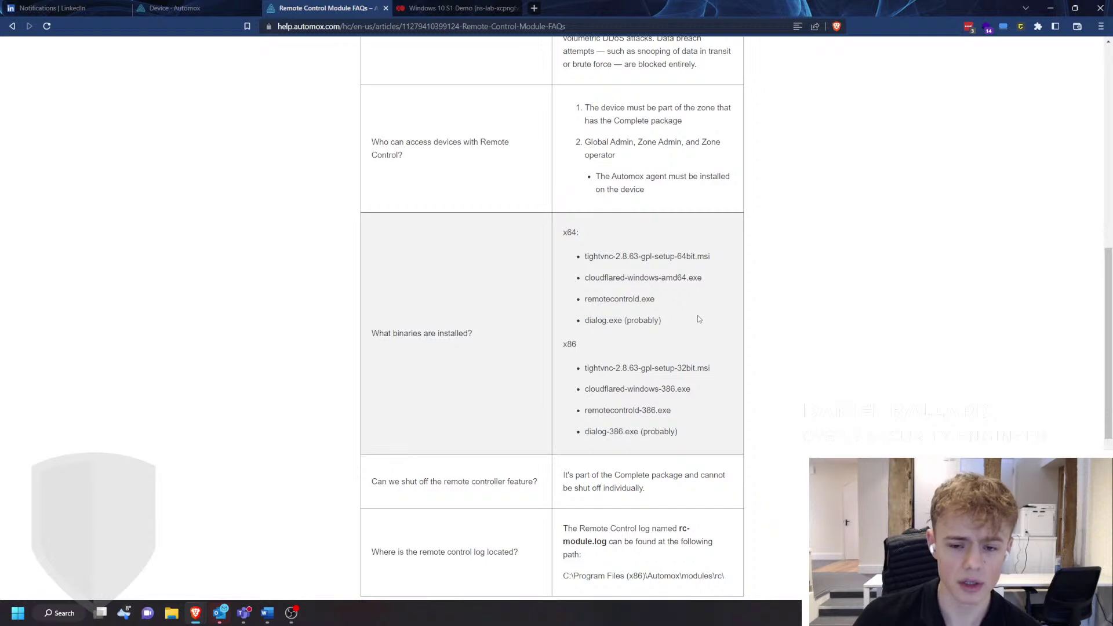
mouse_move(587, 367)
left_mouse_down()
mouse_move(708, 369)
mouse_move(672, 412)
mouse_move(695, 441)
mouse_move(582, 361)
left_mouse_up()
left_click(694, 422)
left_click(595, 365)
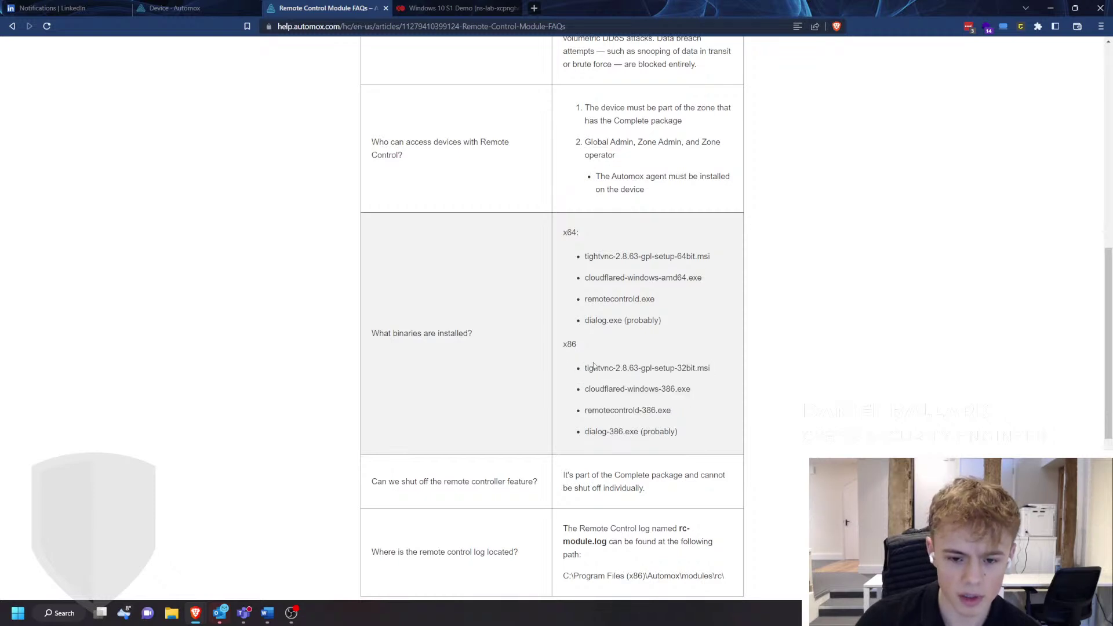
Examine the FAQ entry on the remote control log location, highlighting the Automox modules part of its path.
scroll(594, 365, "down", 1)
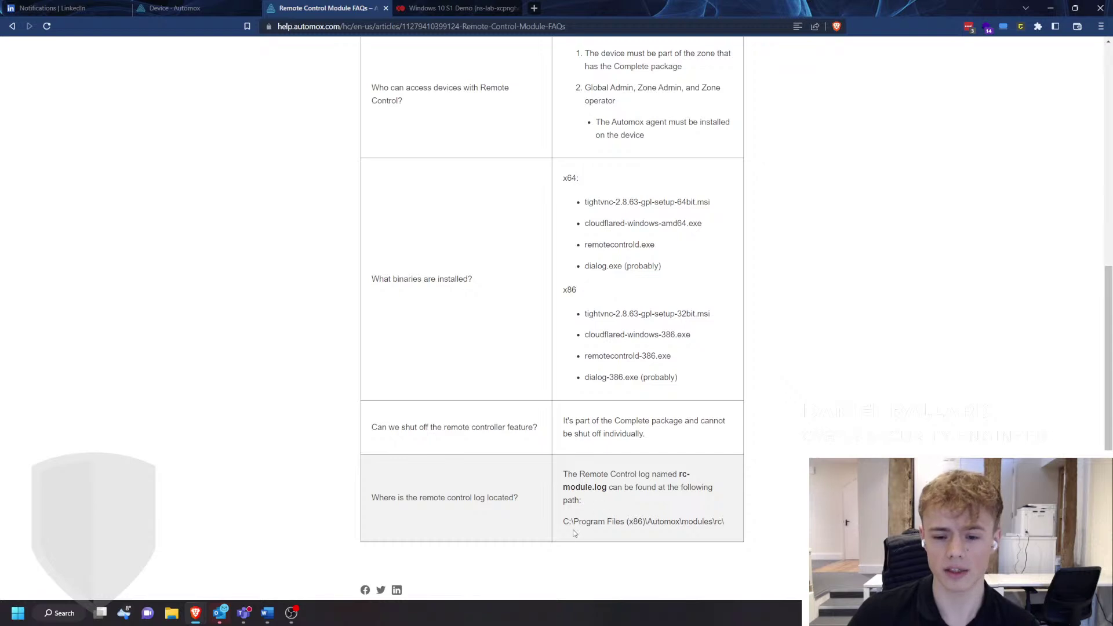
left_click_drag(647, 523, 704, 522)
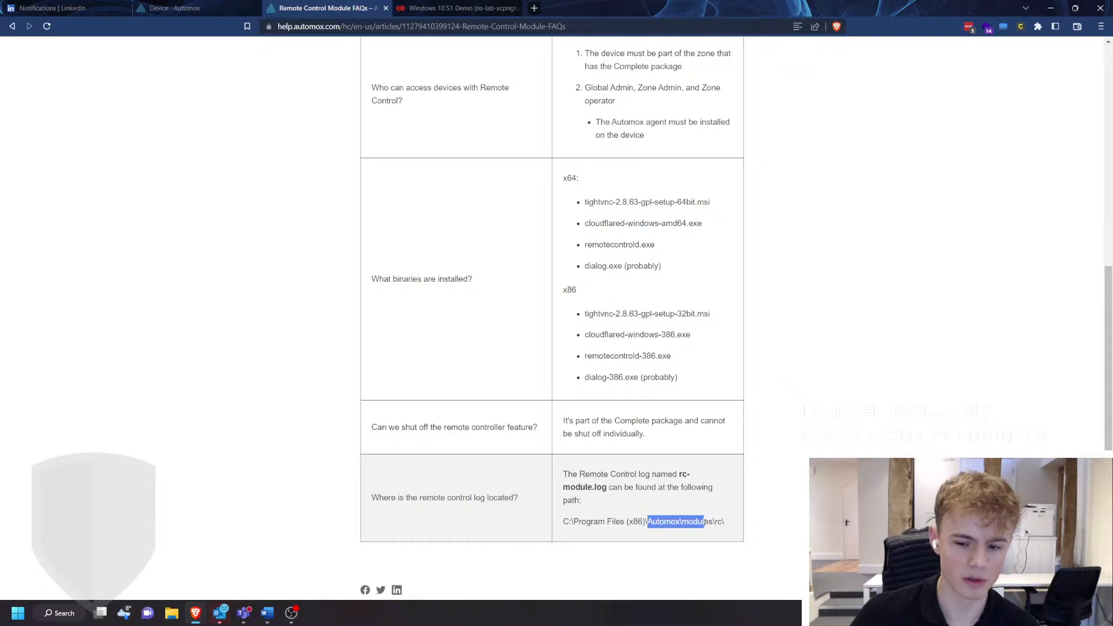
left_click(721, 522)
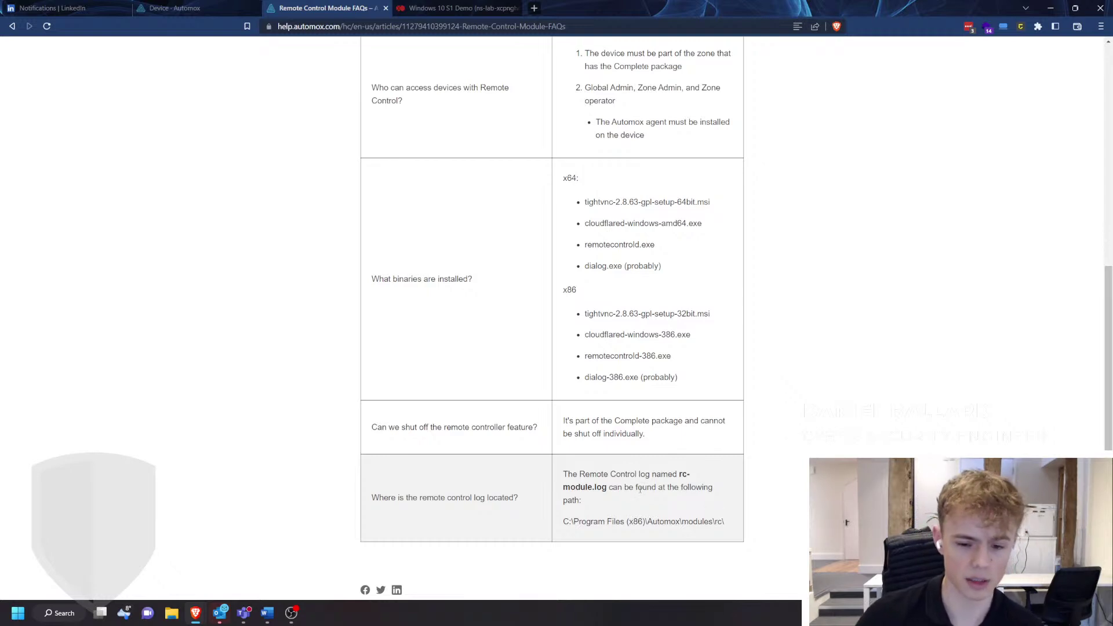
scroll(547, 378, "up", 1)
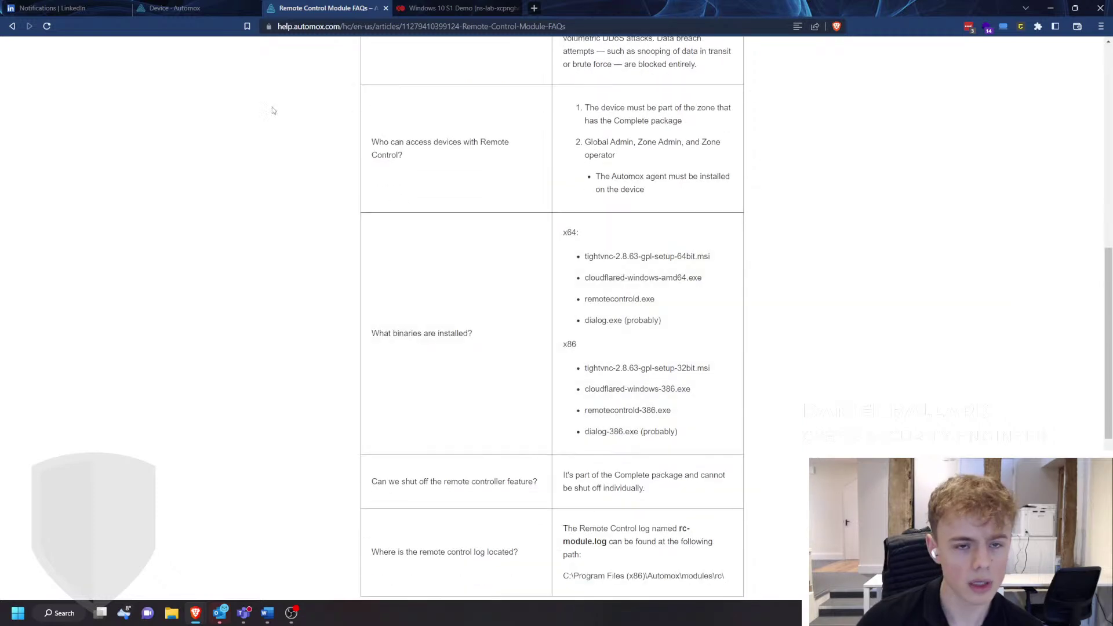
Bring up the DESKTOP-821MSAH remote control window from the device page and switch to the Windows 10 S1 Demo console.
left_click(207, 4)
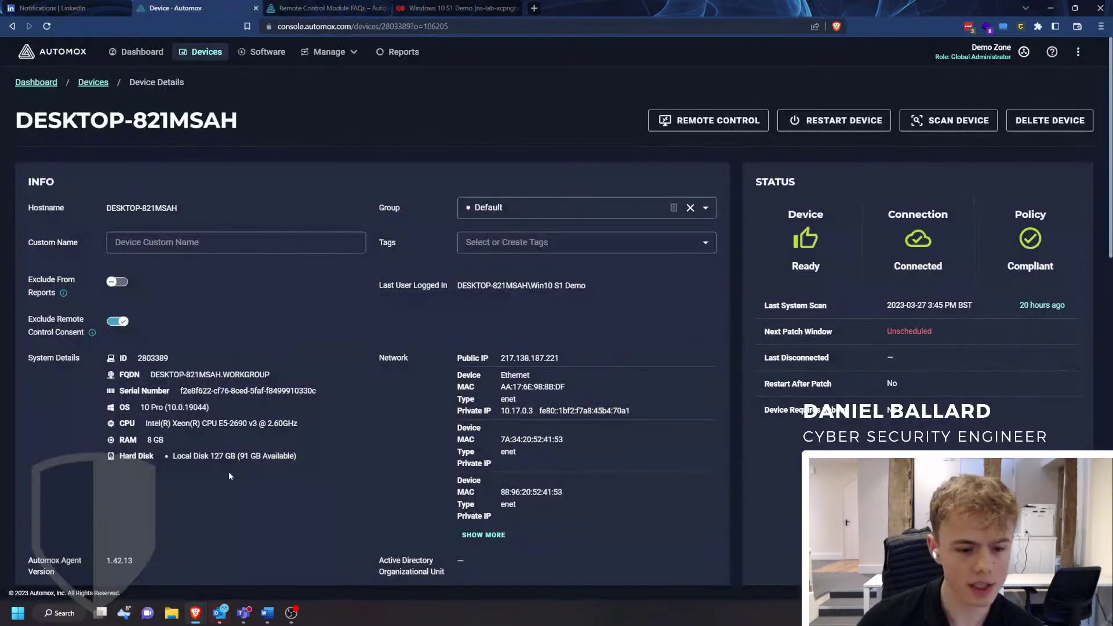
mouse_move(200, 617)
left_click(308, 556)
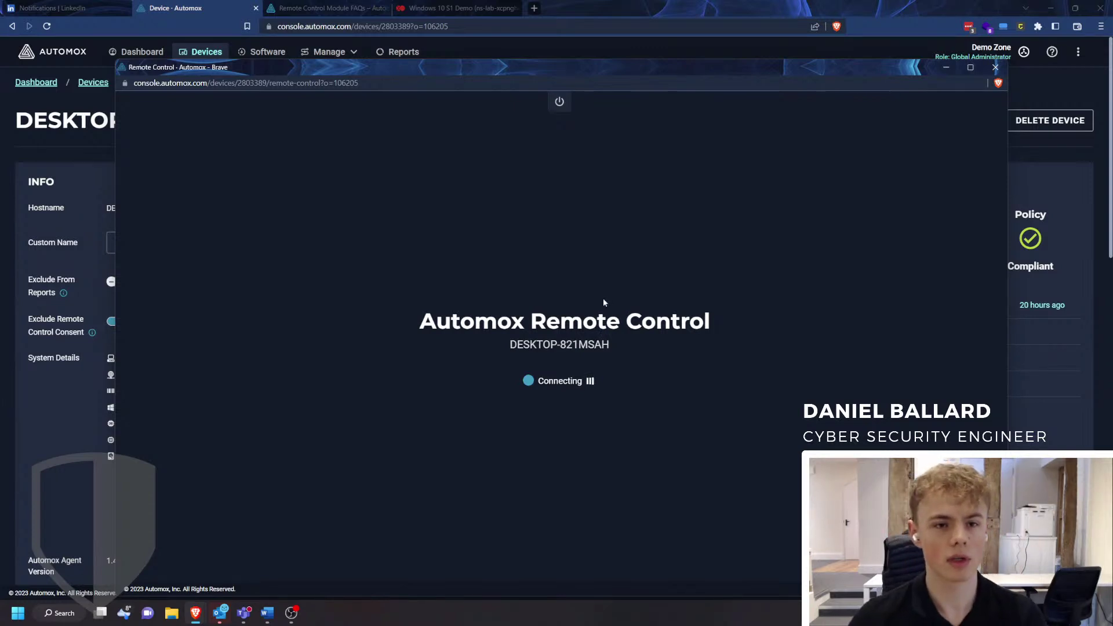
left_click(453, 7)
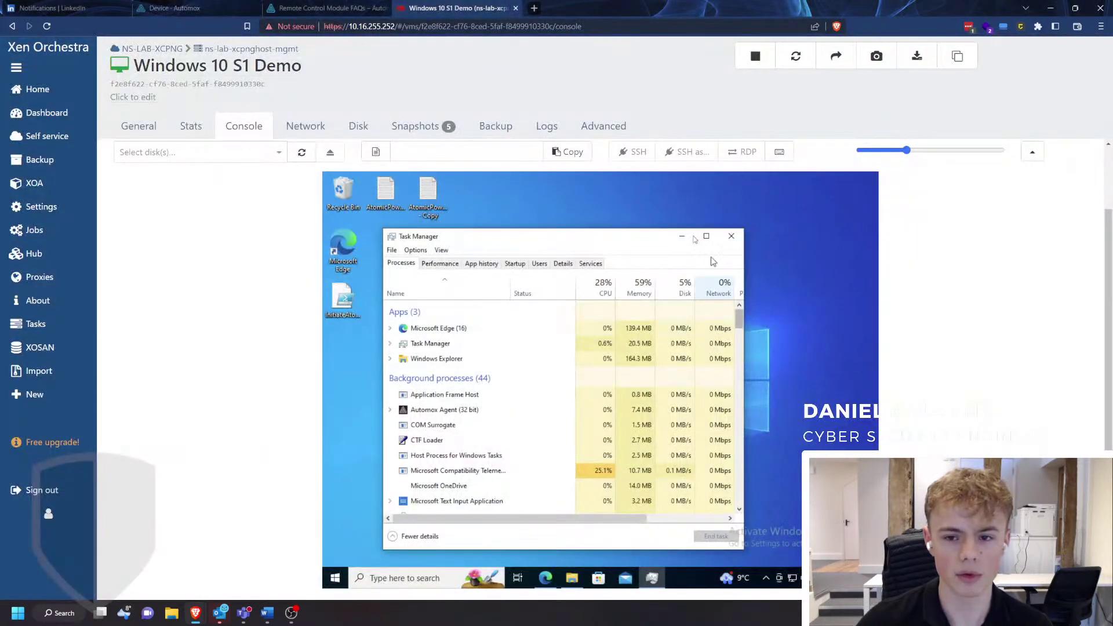
Minimize Task Manager in the Windows 10 S1 Demo console, disconnect the DESKTOP-821MSAH remote control session and close its window.
left_click(676, 236)
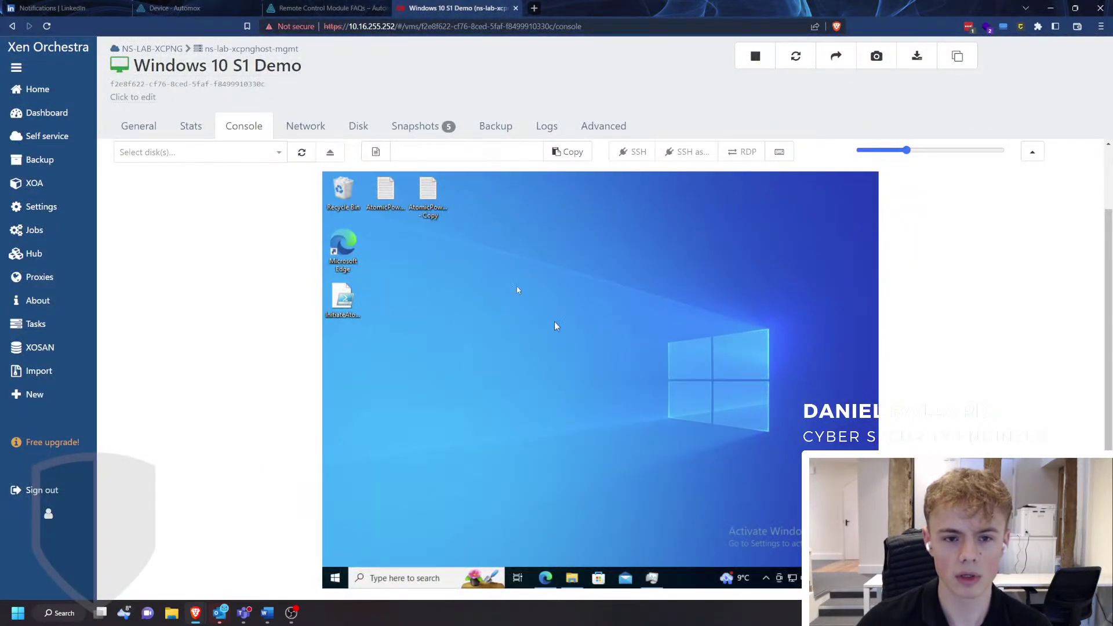
left_click(243, 9)
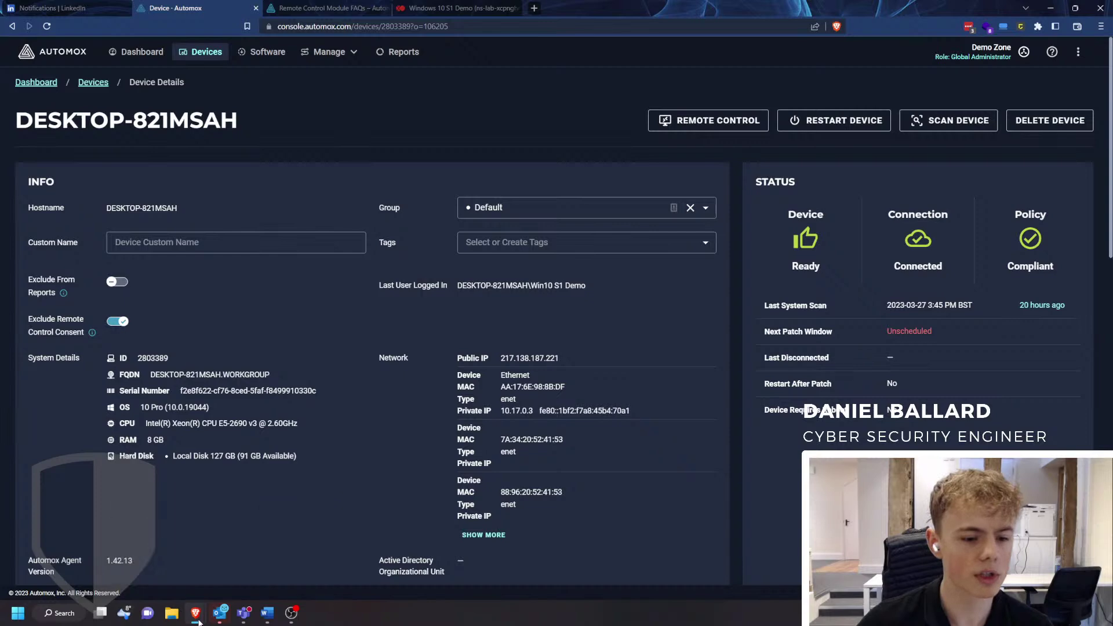
mouse_move(196, 616)
left_click(282, 554)
left_click(559, 102)
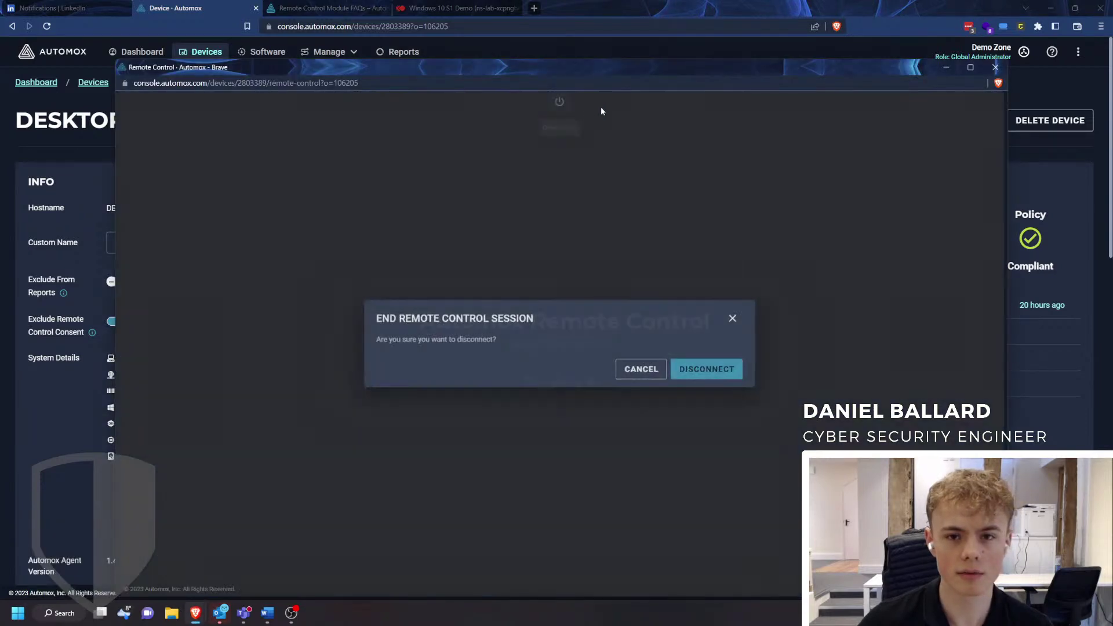
left_click(712, 367)
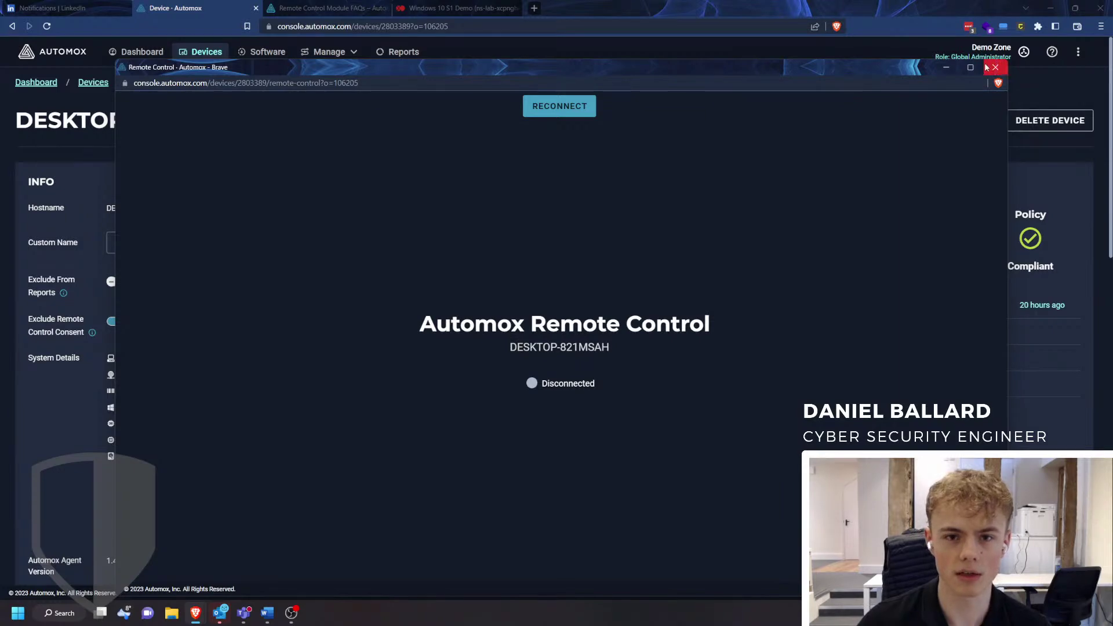
left_click(995, 68)
Toggle Exclude Remote Control Consent off and back on, check its description, and start a new remote control session on DESKTOP-821MSAH.
left_click(117, 321)
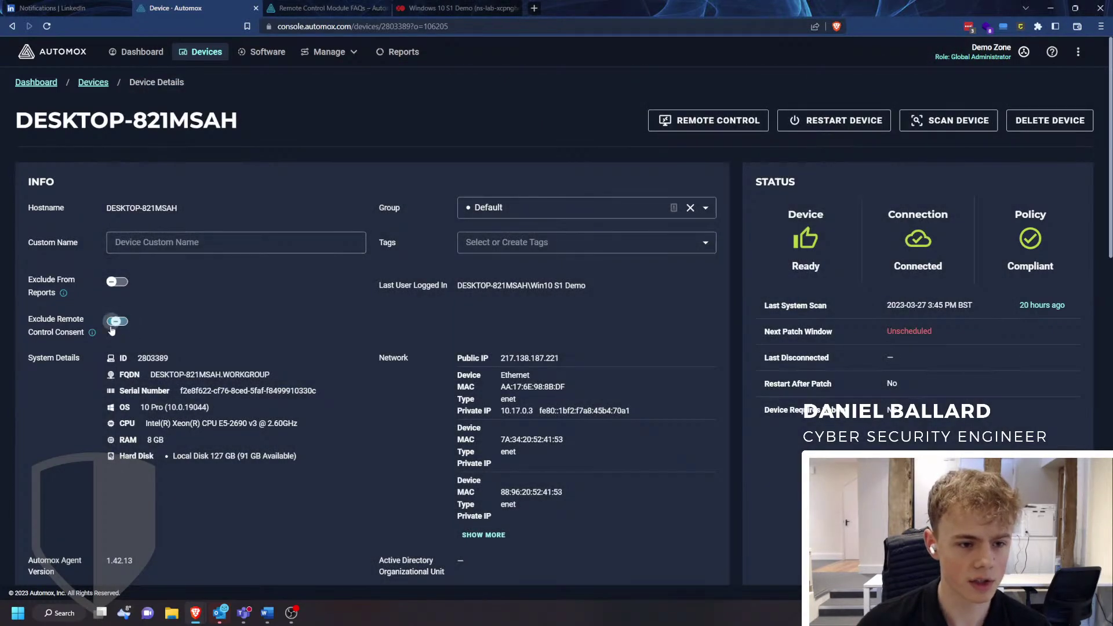
left_click(122, 323)
mouse_move(92, 336)
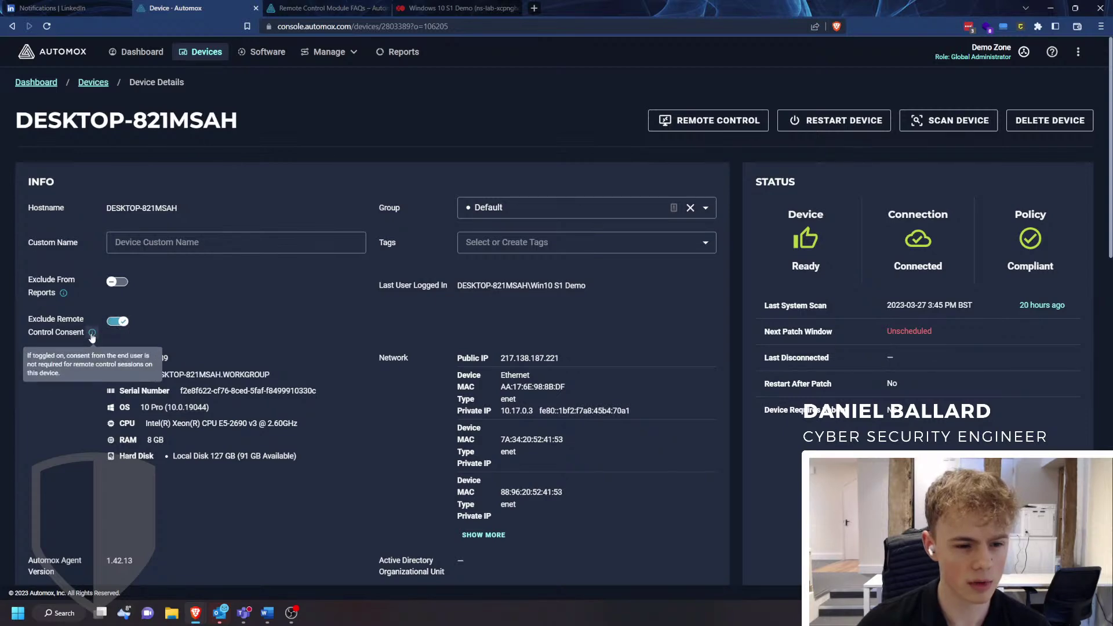
left_click(733, 123)
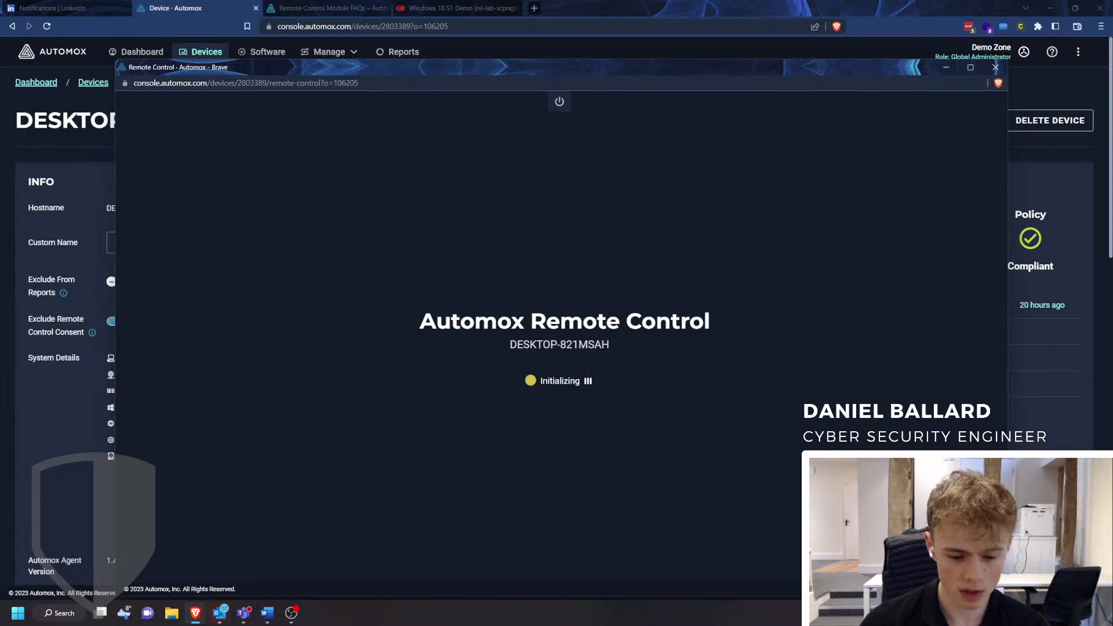
Check the connection progress in the DESKTOP-821MSAH remote control window, revisiting the Remote Control Module FAQs and the device page while waiting.
left_click(337, 8)
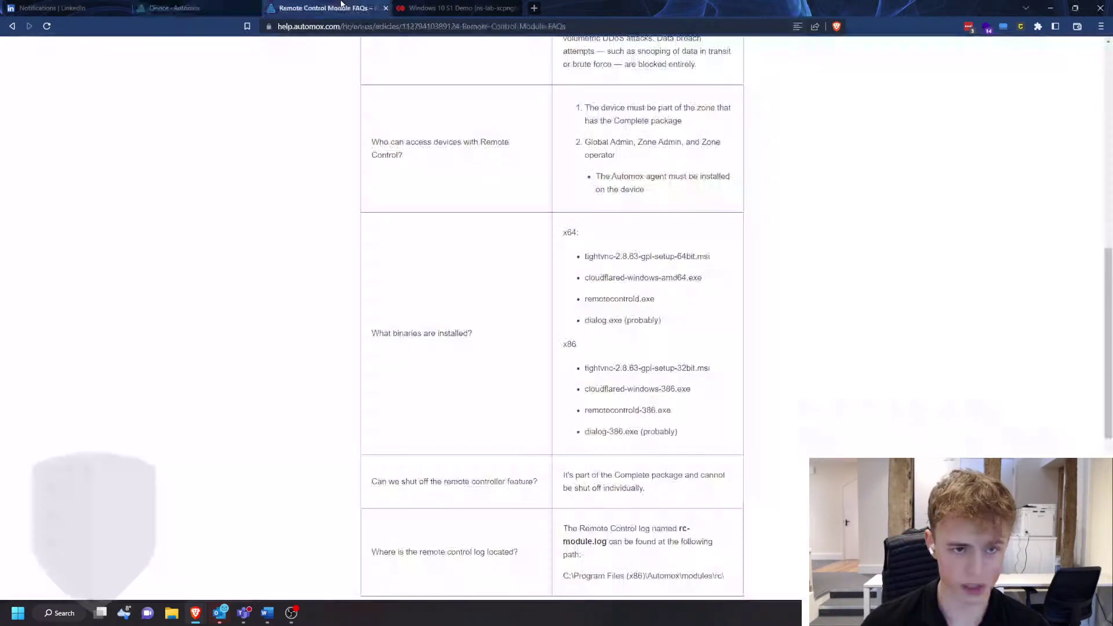
left_click(344, 27)
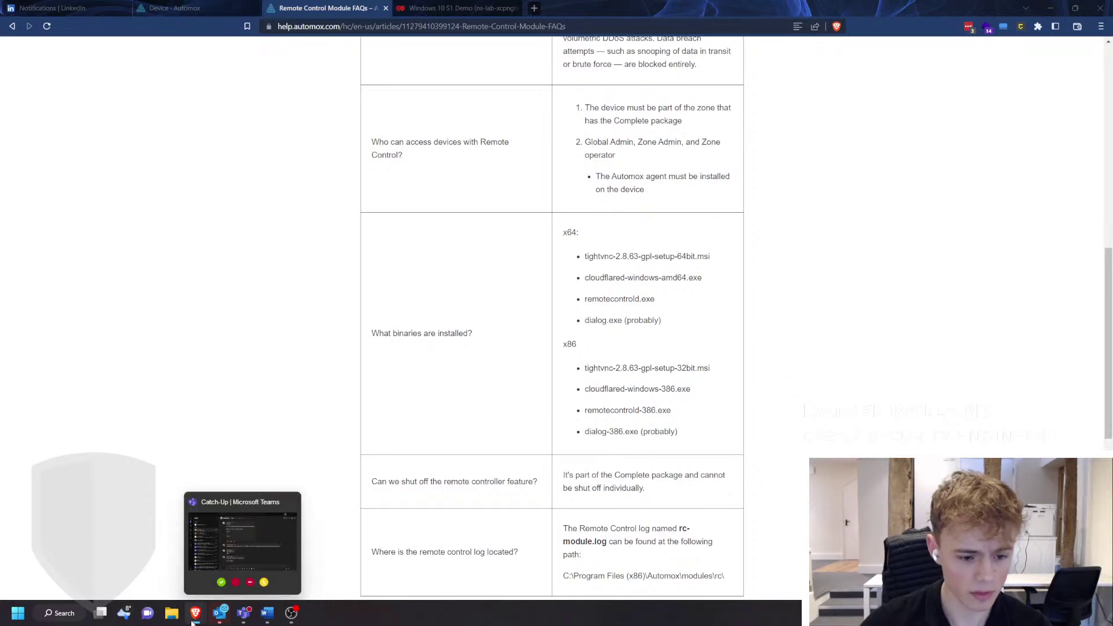
mouse_move(196, 613)
left_click(326, 557)
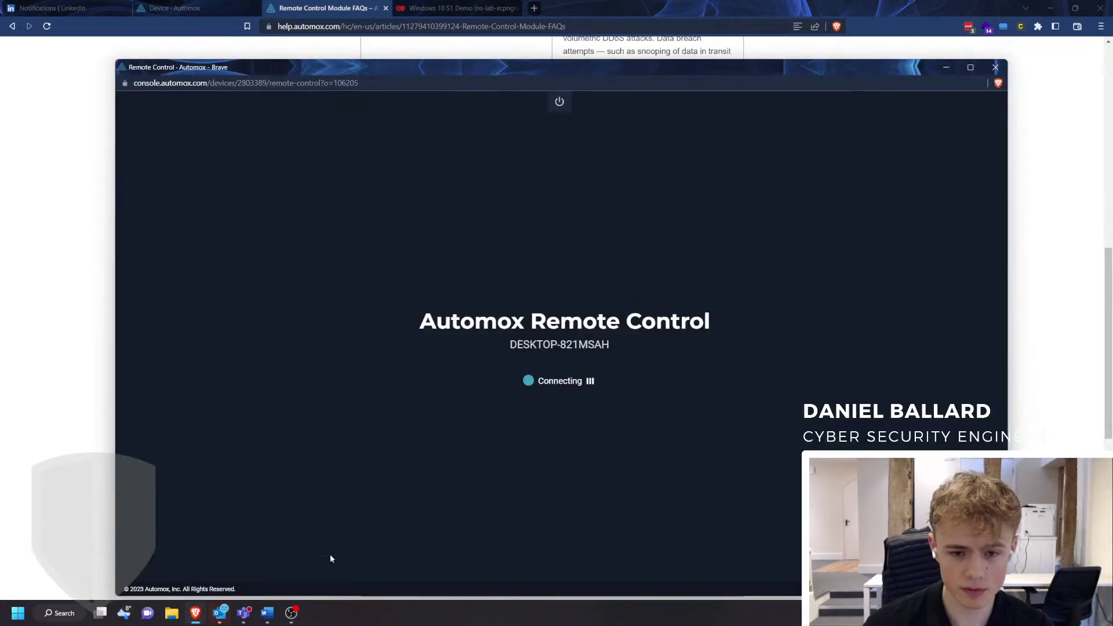
left_click(169, 8)
left_click(168, 8)
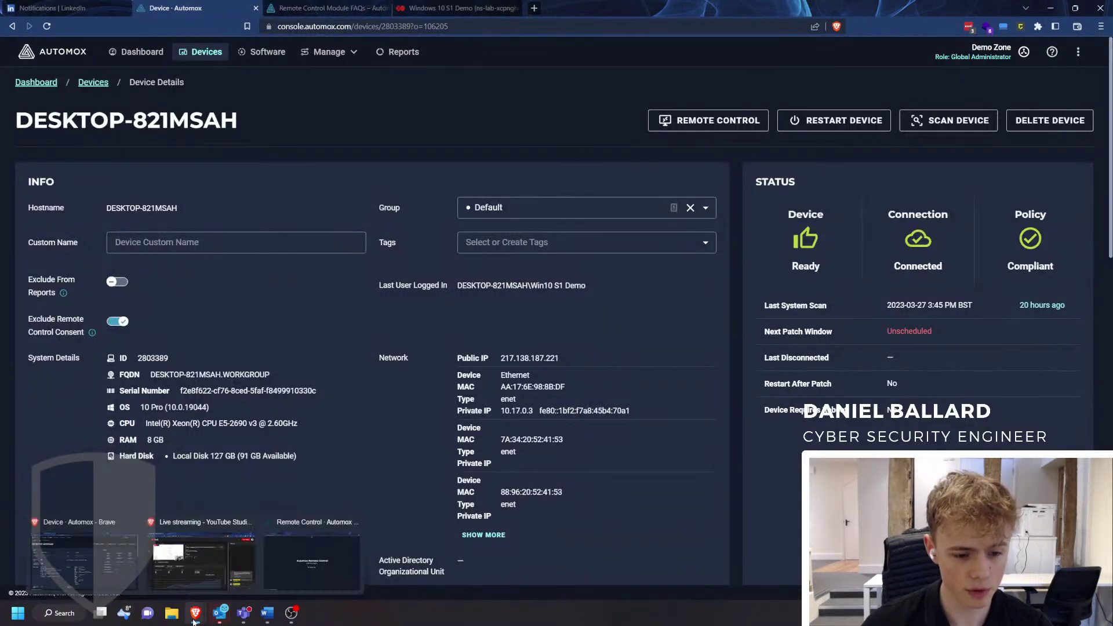
left_click(312, 561)
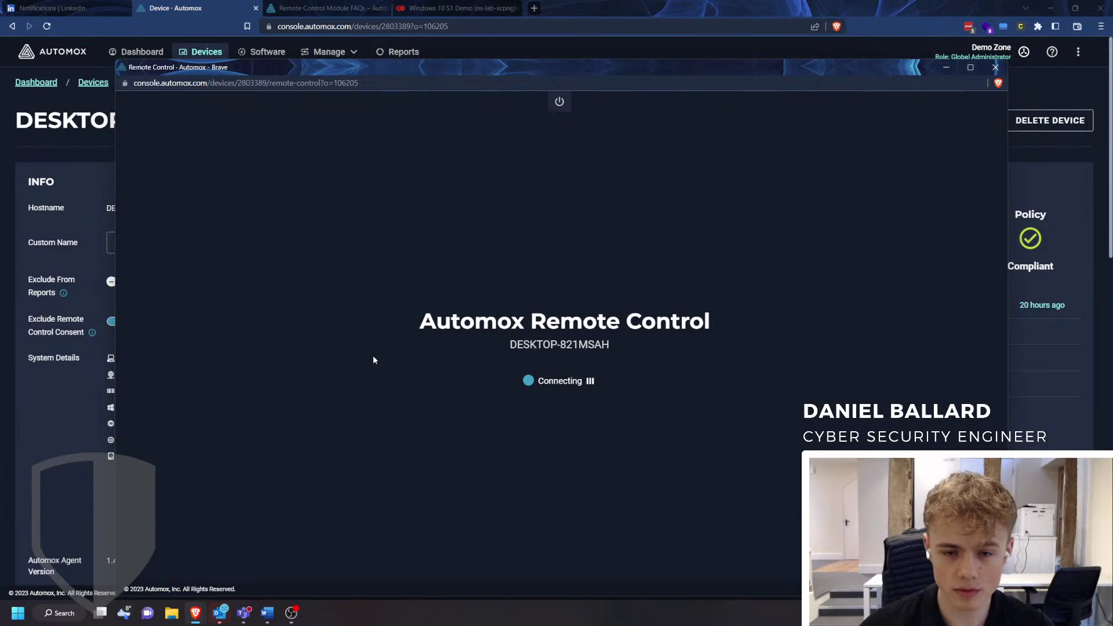
left_click(298, 56)
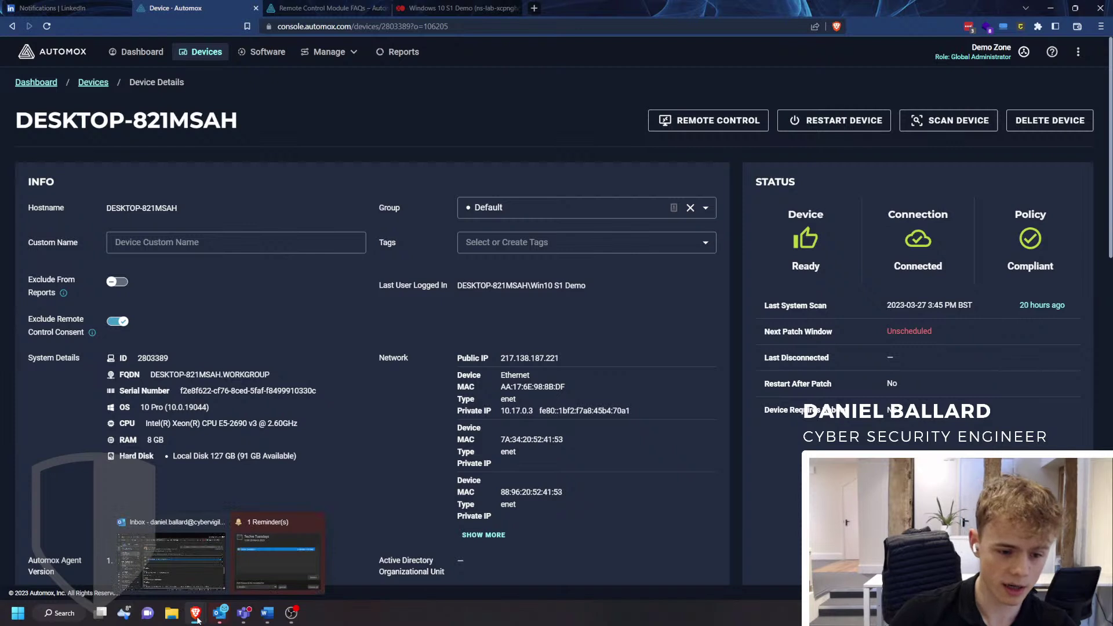
mouse_move(195, 613)
left_click(324, 561)
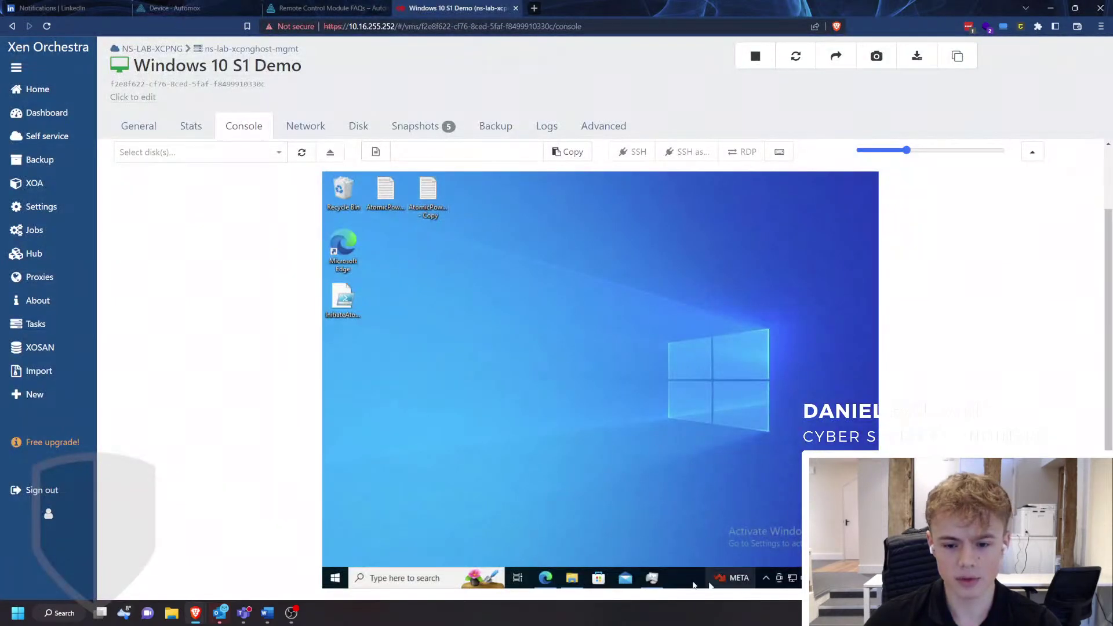
Restore Task Manager in the Windows 10 S1 Demo console and expand the Automox Agent (32 bit) background process.
left_click(651, 578)
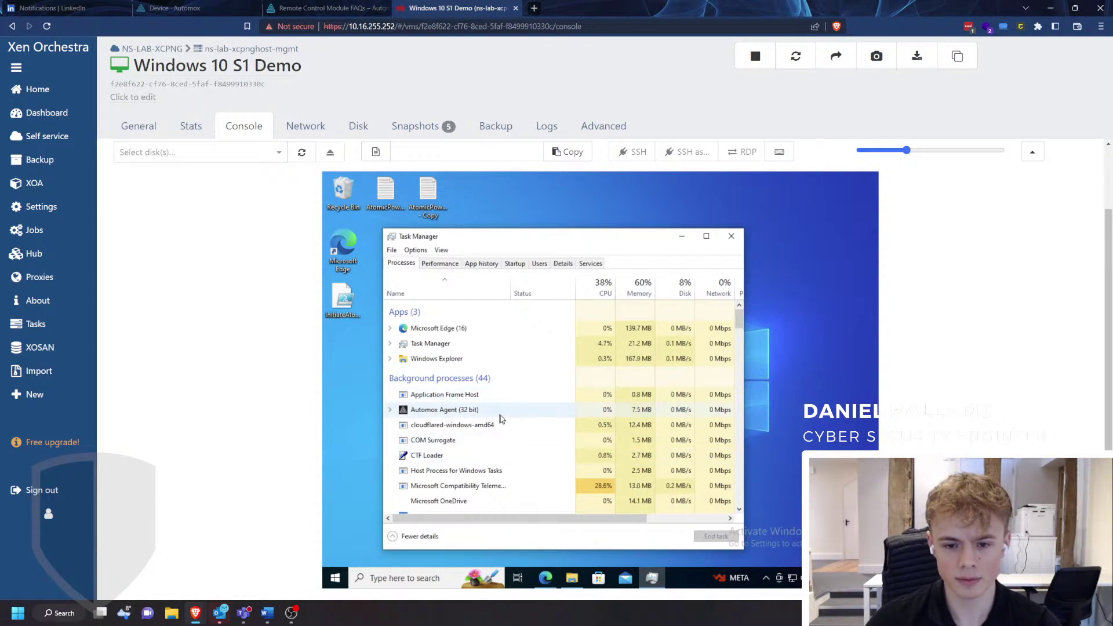
left_click(395, 413)
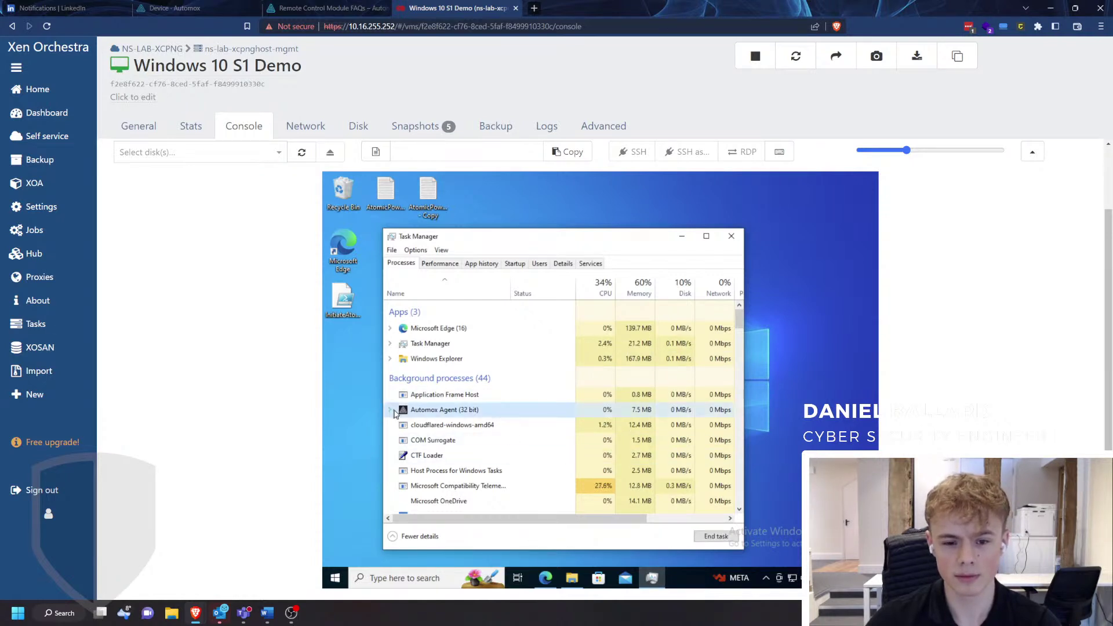
left_click(390, 410)
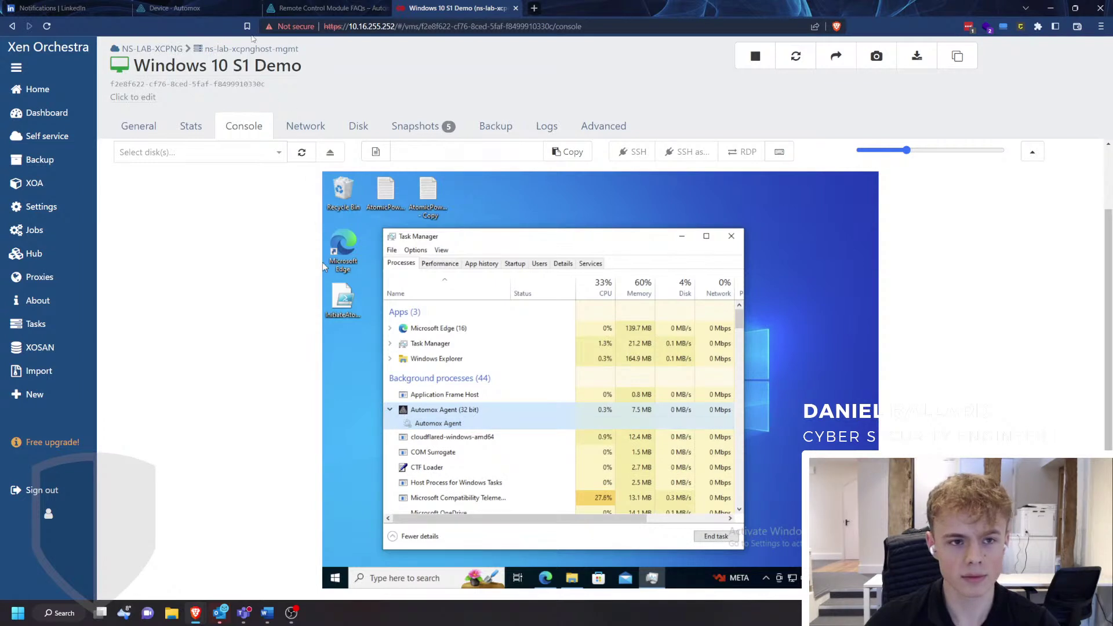
Open the SentinelOne agent on the Windows 10 S1 Demo machine and reposition its window.
left_click(765, 577)
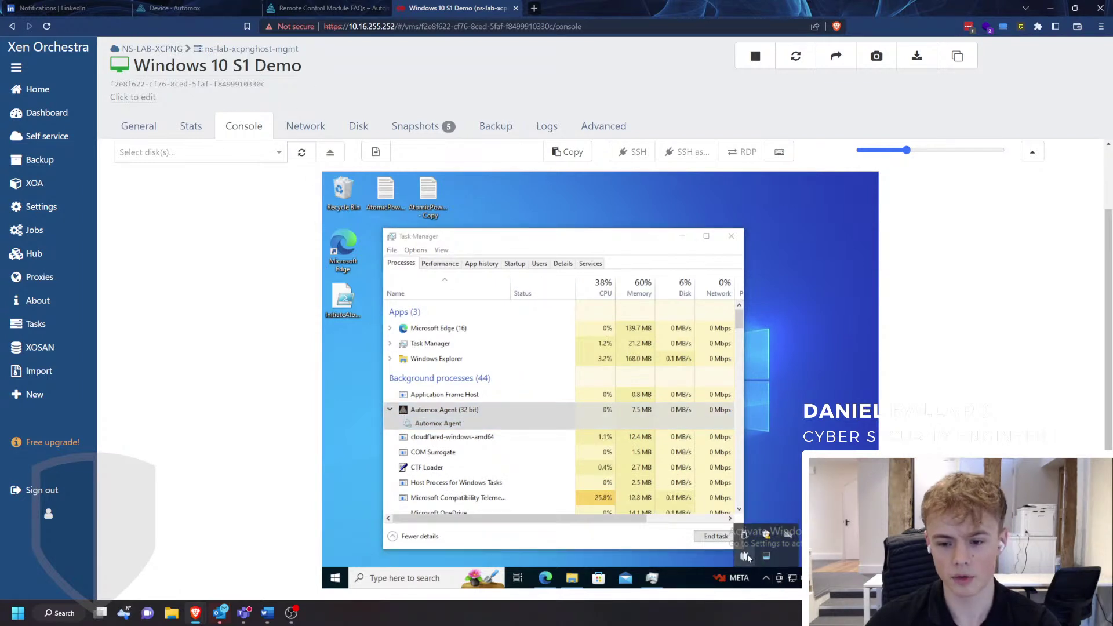
left_click(746, 556)
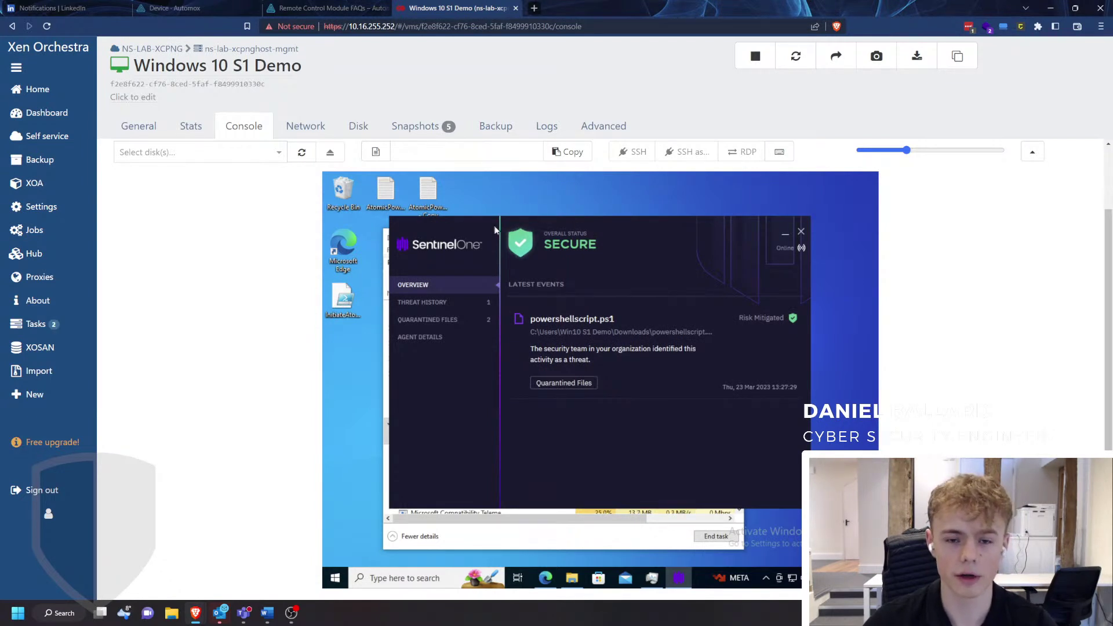
left_click_drag(493, 230, 511, 247)
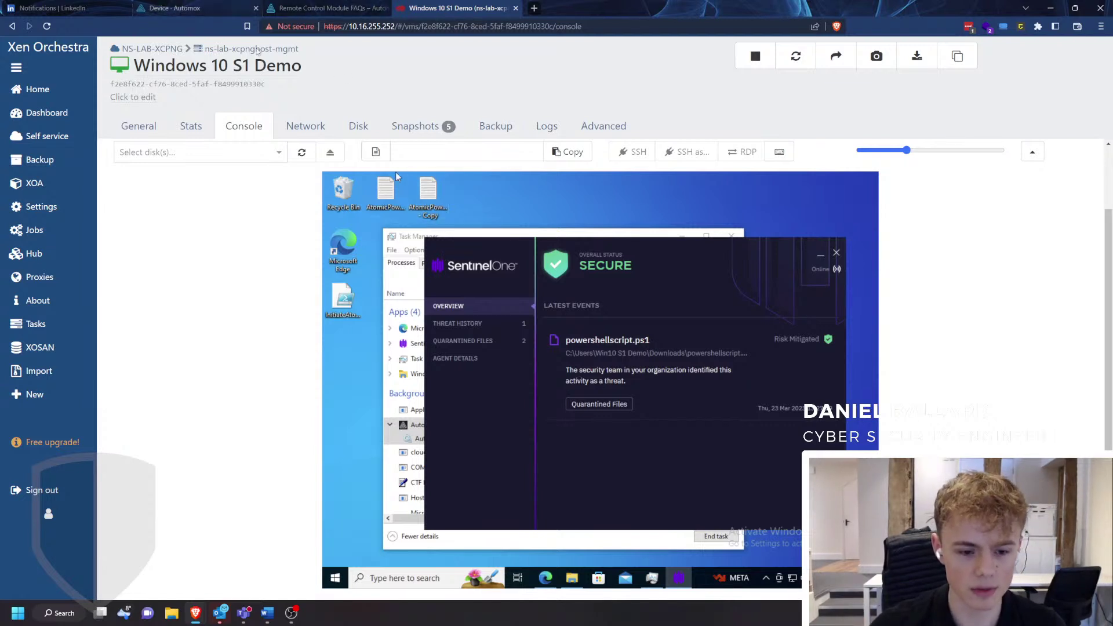
Bring up the DESKTOP-821MSAH remote control window and review its paste text and Special Key Commands options.
mouse_move(196, 613)
left_click(322, 554)
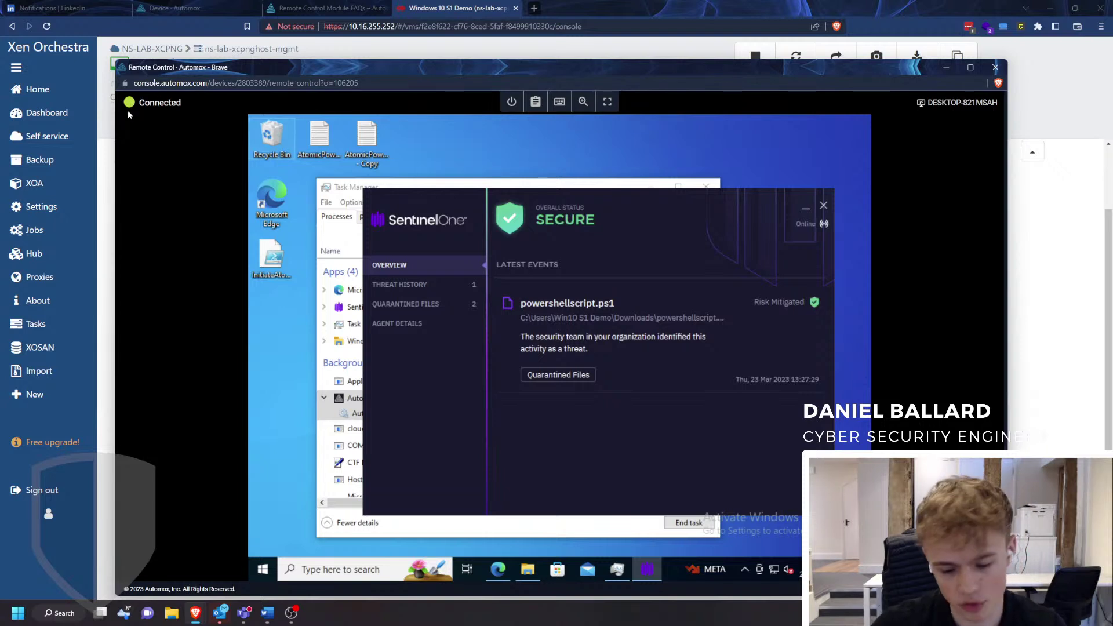
left_click(534, 102)
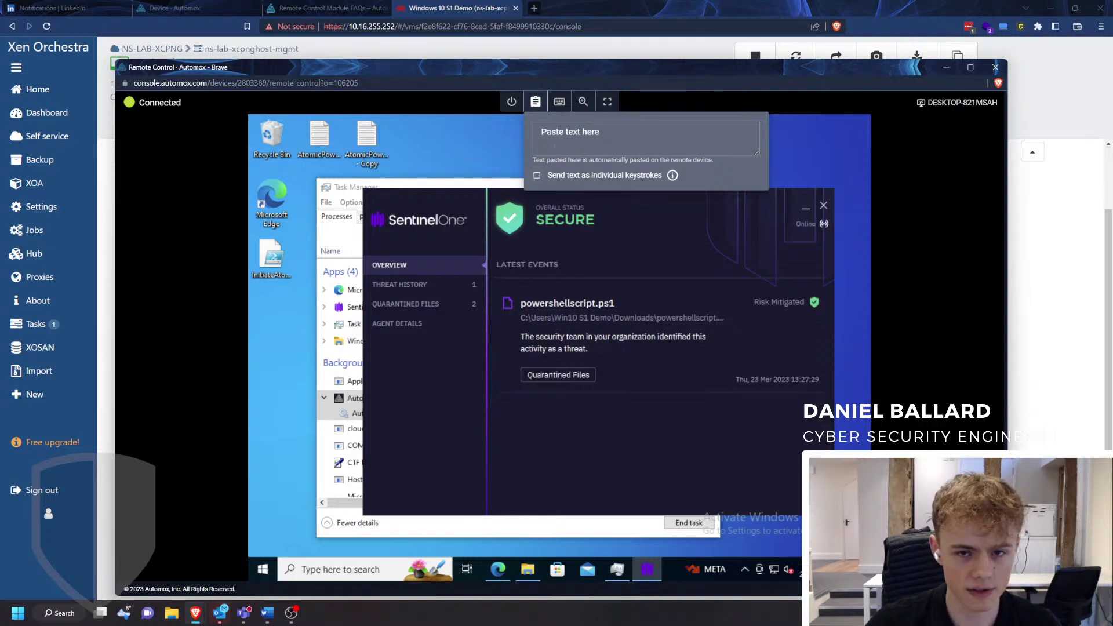
left_click(535, 102)
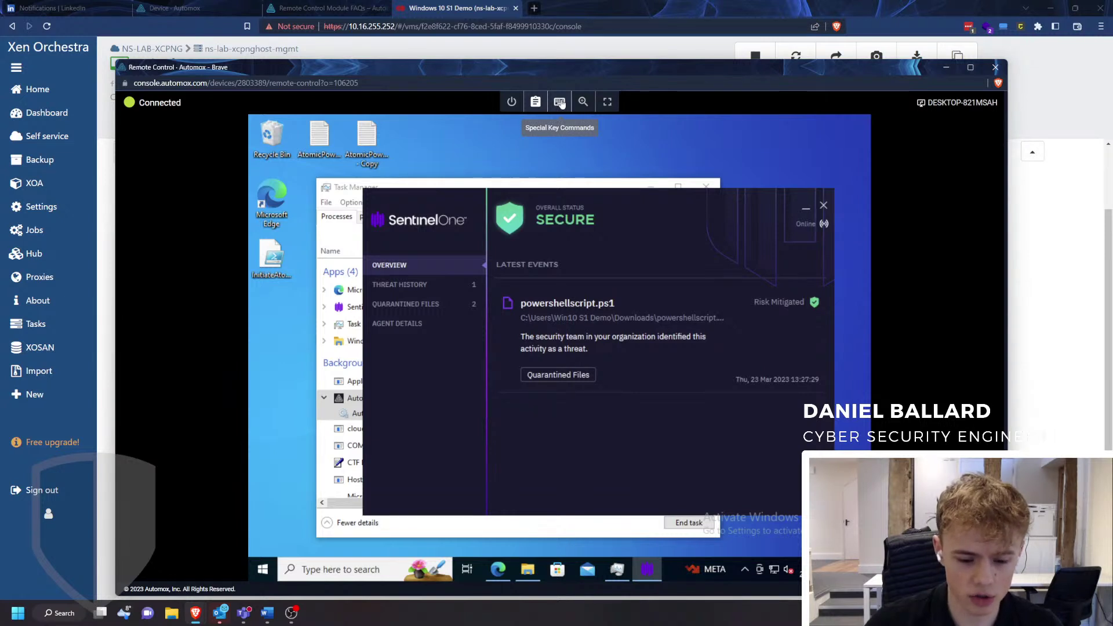
left_click(560, 102)
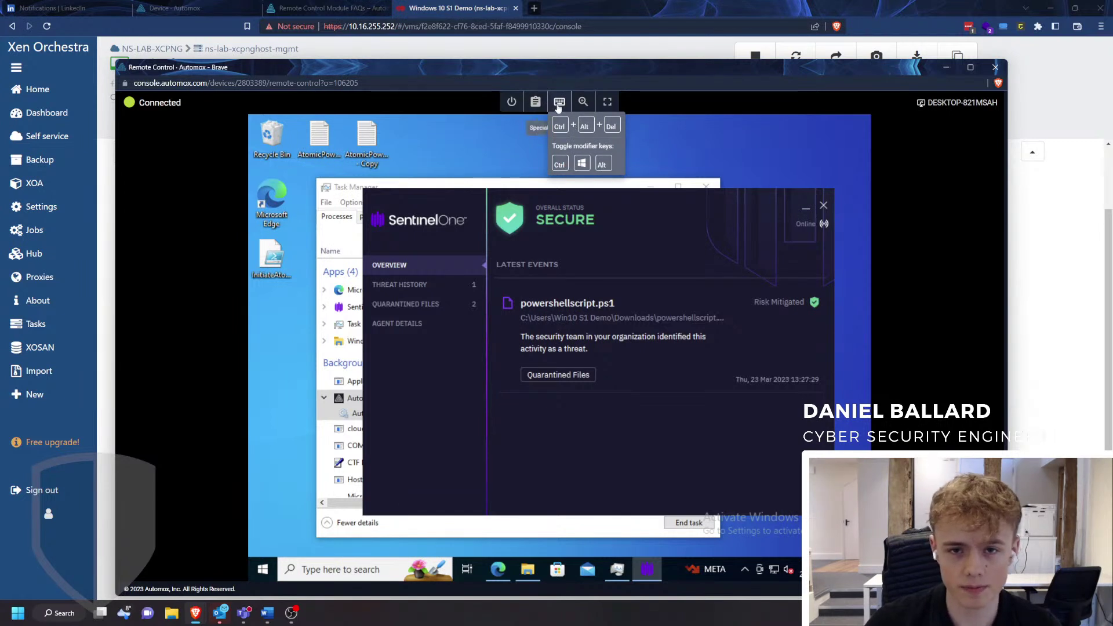
left_click(560, 103)
Review the zoom options of the remote control session, such as Fit to my window and Actual size.
left_click(584, 103)
left_click(583, 102)
left_click(584, 102)
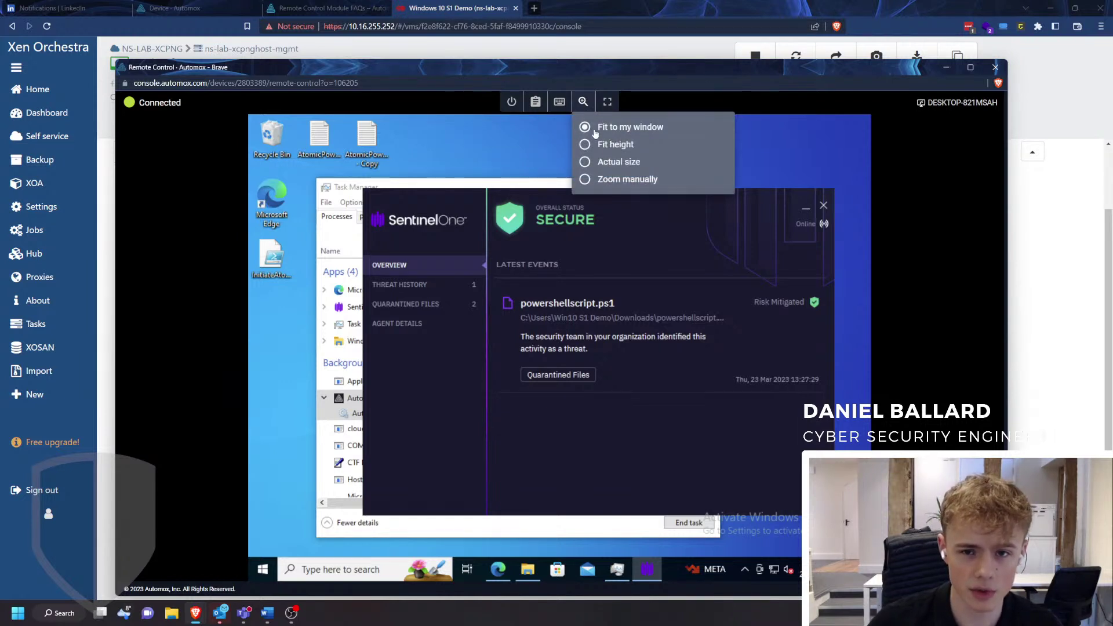
left_click(583, 102)
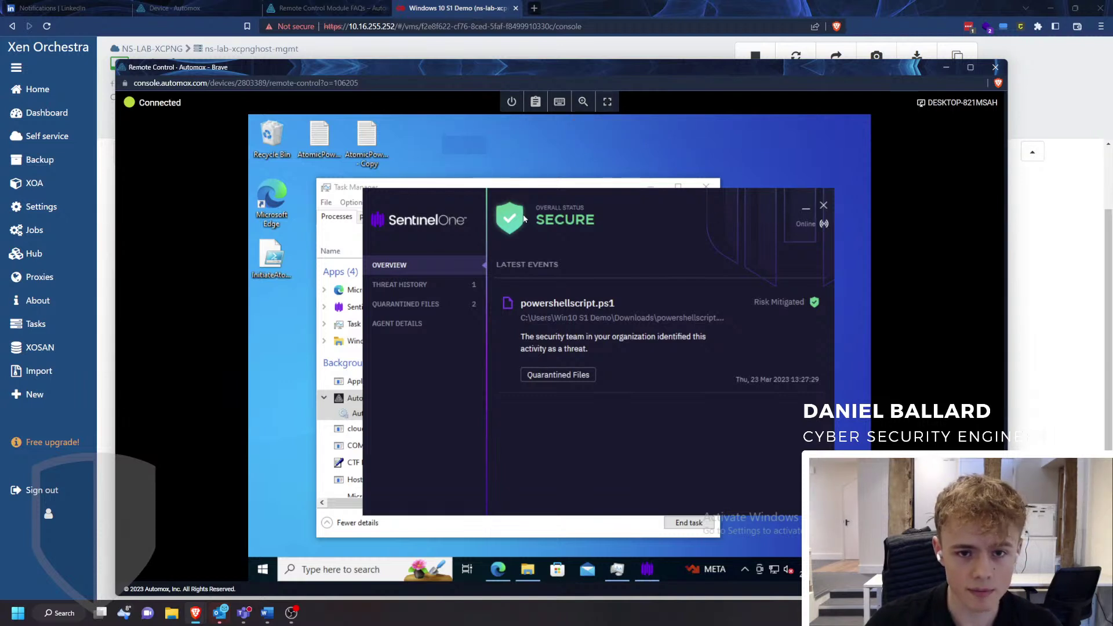
Move the SentinelOne window through the remote control session and return to the DESKTOP-821MSAH device page in Automox.
left_click_drag(597, 209, 562, 201)
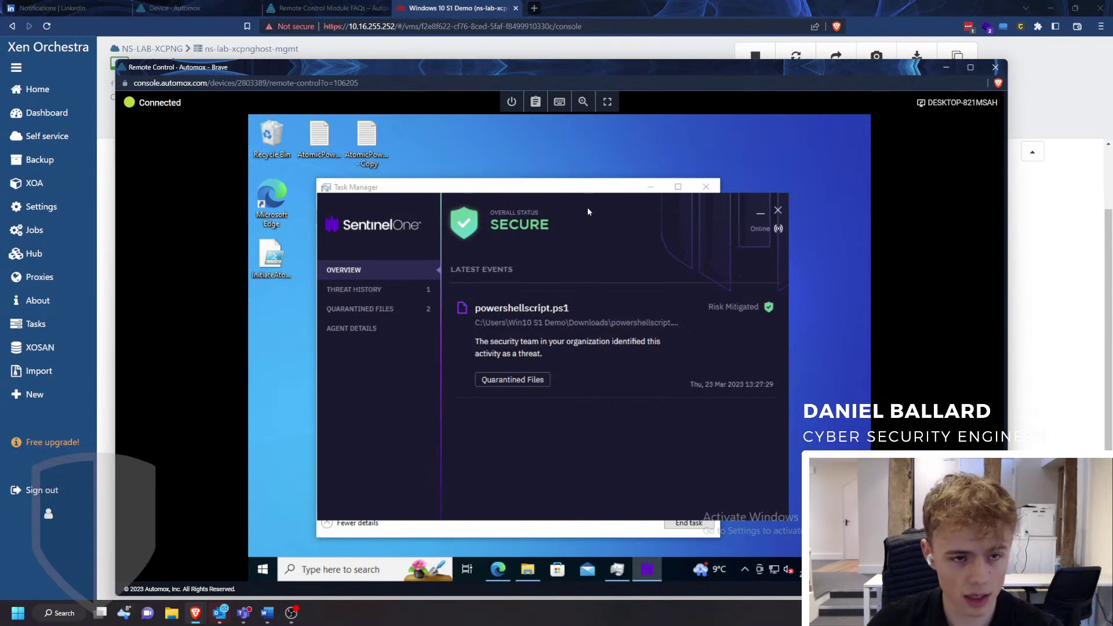
left_click(1030, 323)
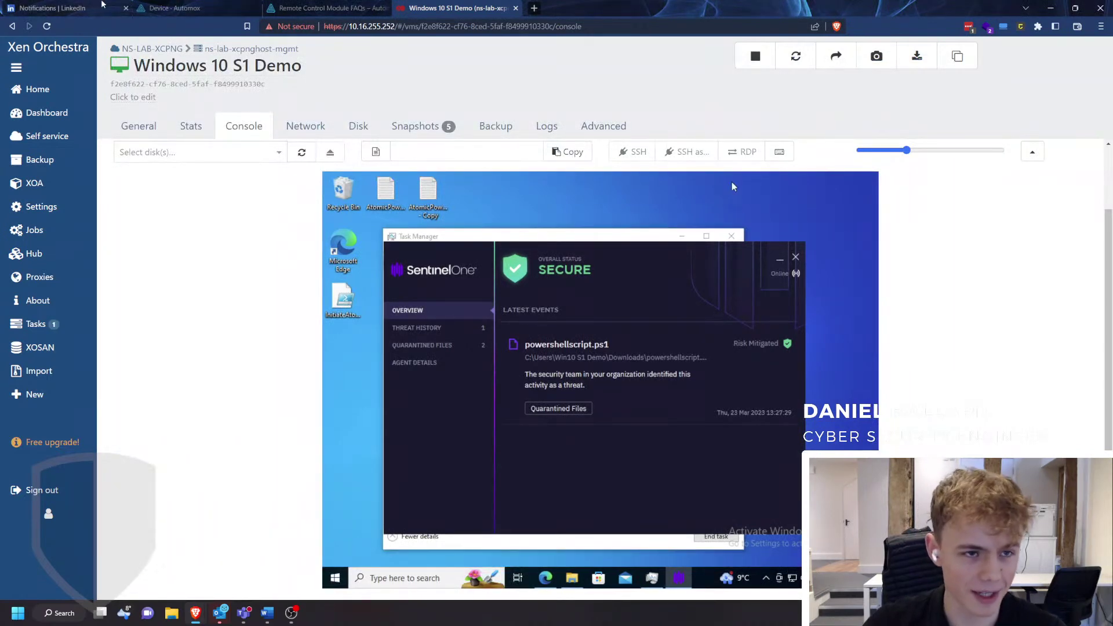
left_click(197, 5)
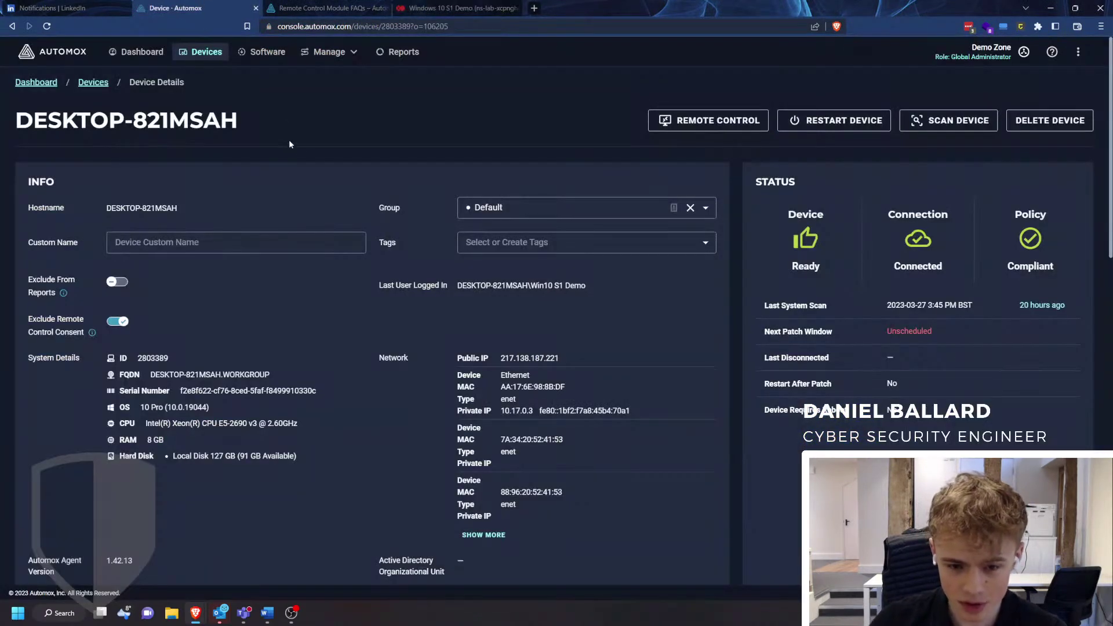